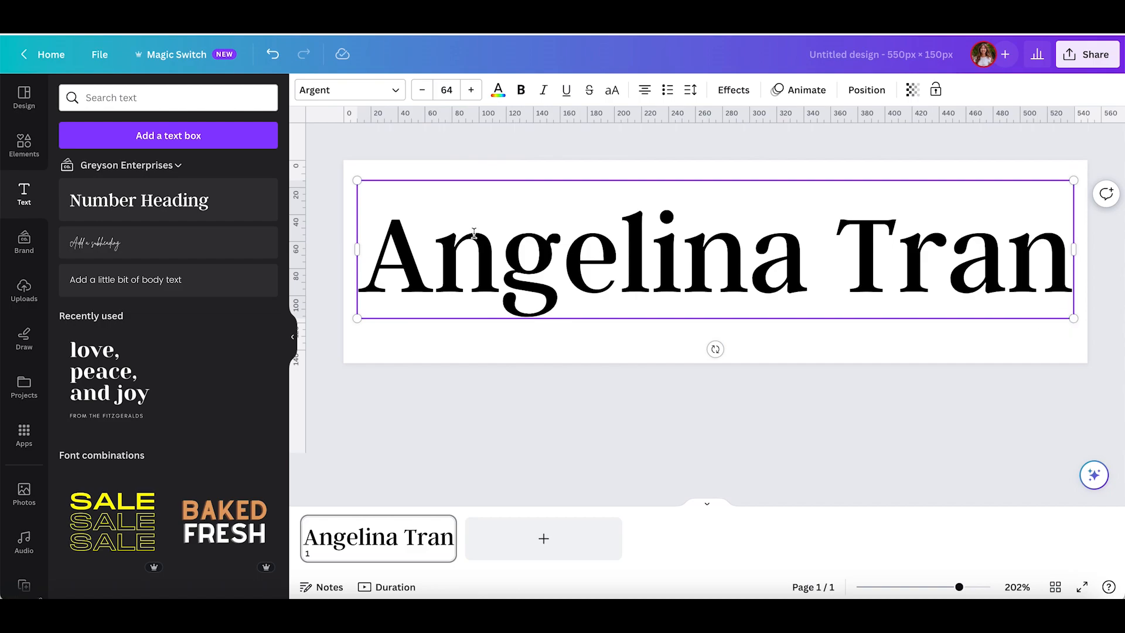
# Set the name text to Kudryashev Display at size 56 and shift it toward the canvas's left edge.
pyautogui.click(373, 94)
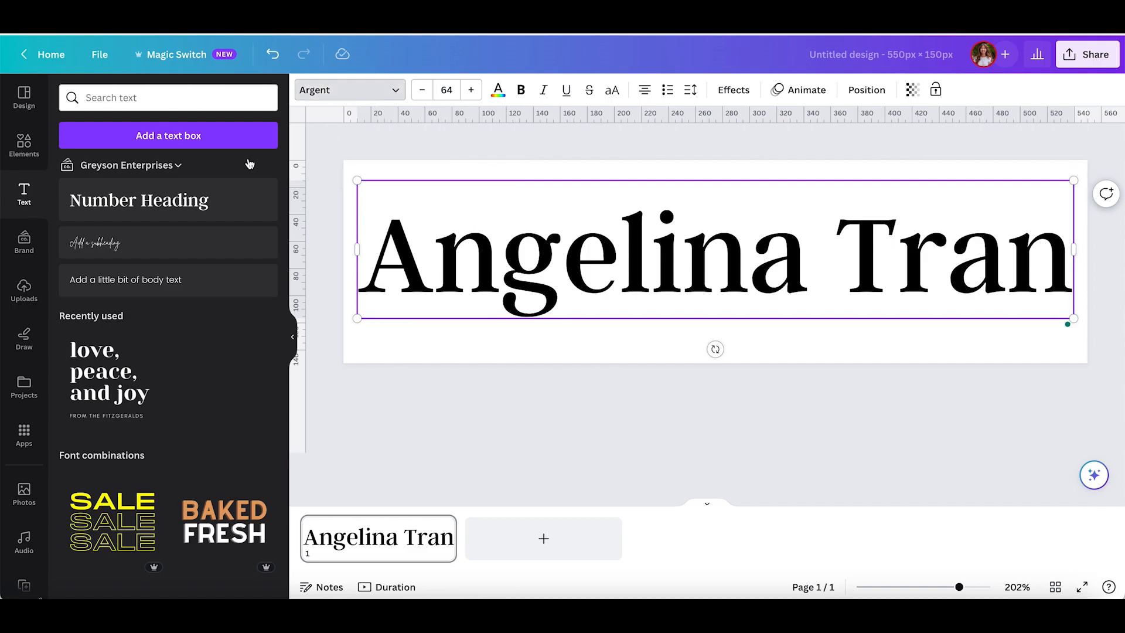
pyautogui.click(151, 324)
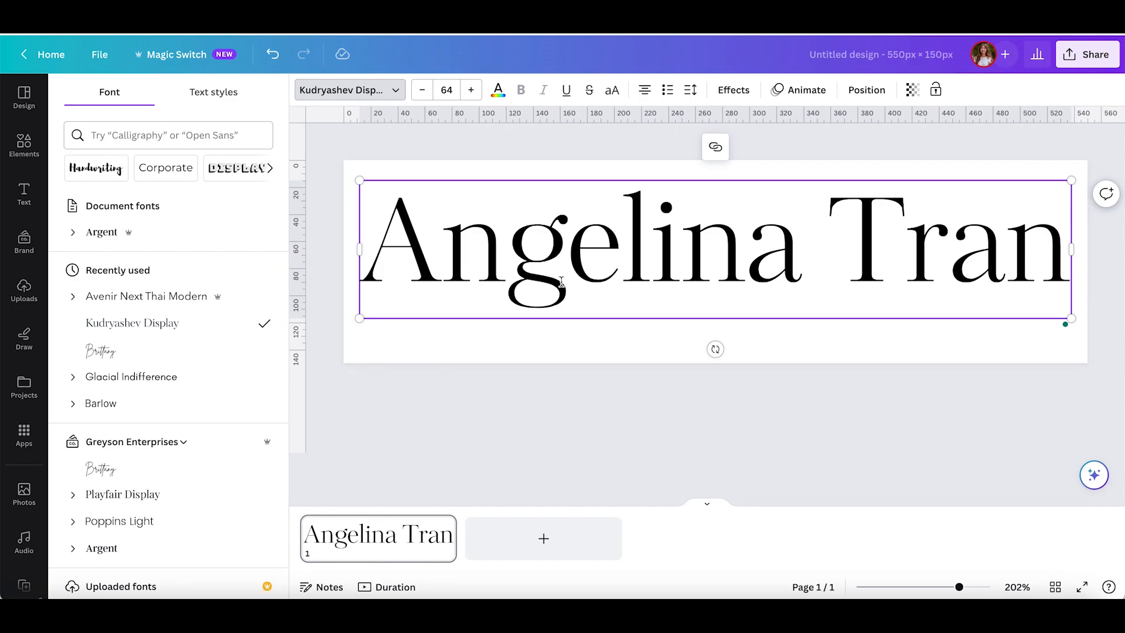
pyautogui.click(446, 89)
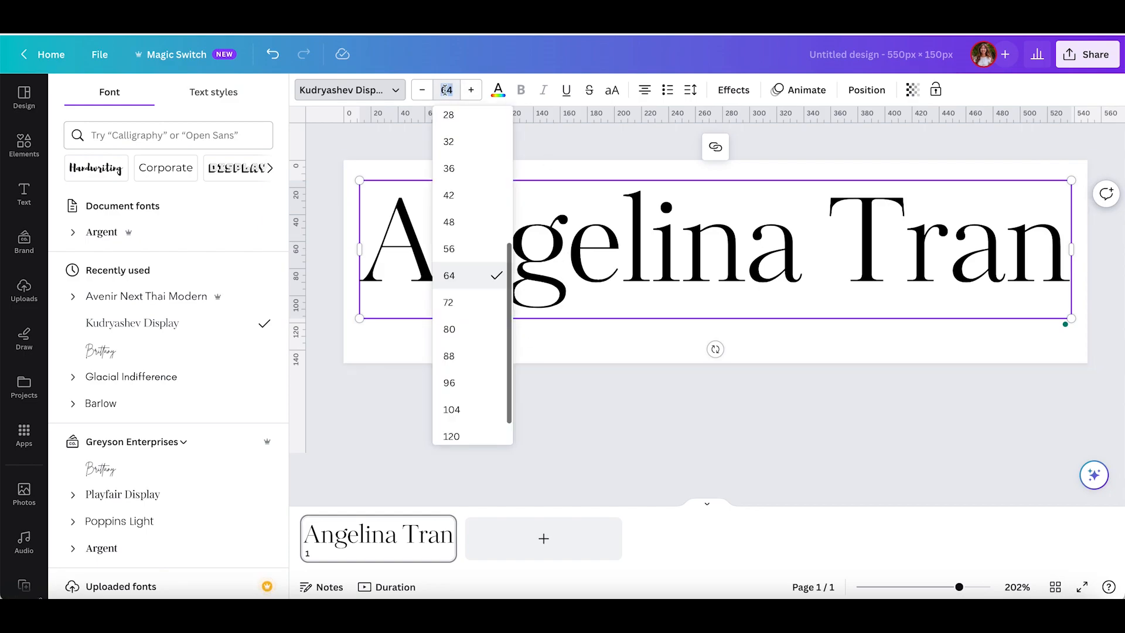
pyautogui.click(462, 248)
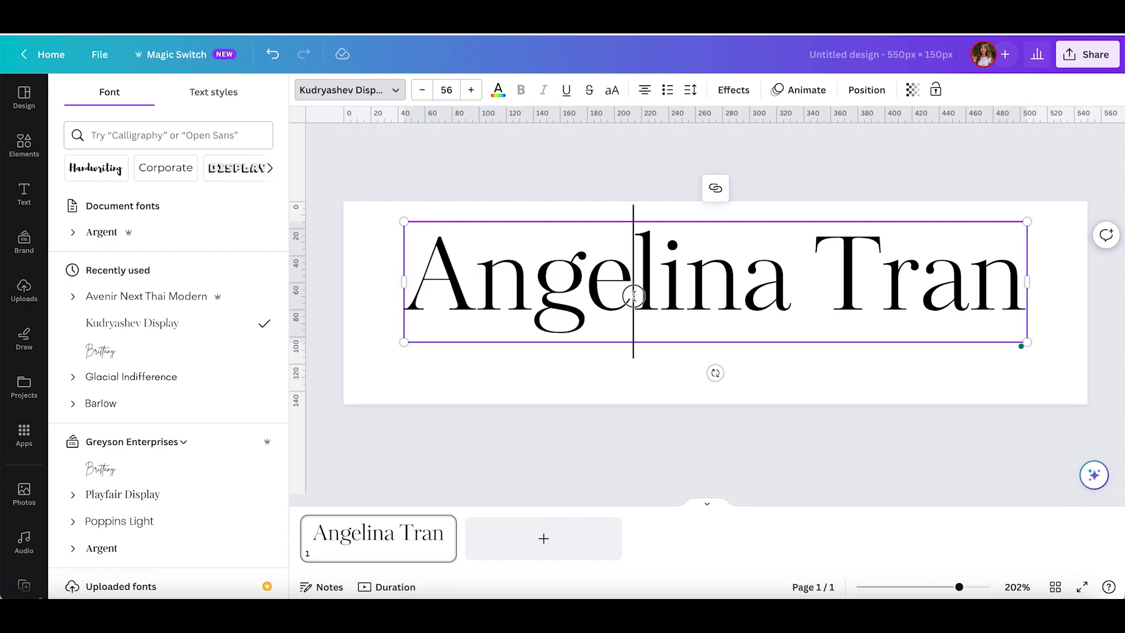
pyautogui.click(606, 389)
pyautogui.moveTo(688, 274); pyautogui.dragTo(646, 289)
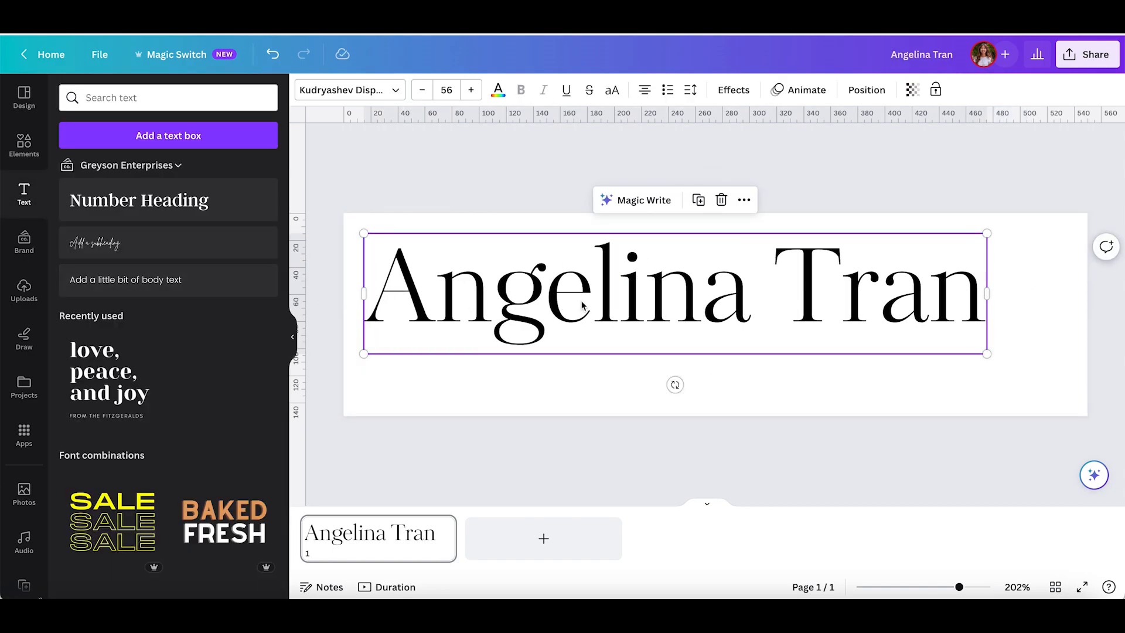
# Add a body text box below the name reading "Social Media Manager".
pyautogui.click(216, 287)
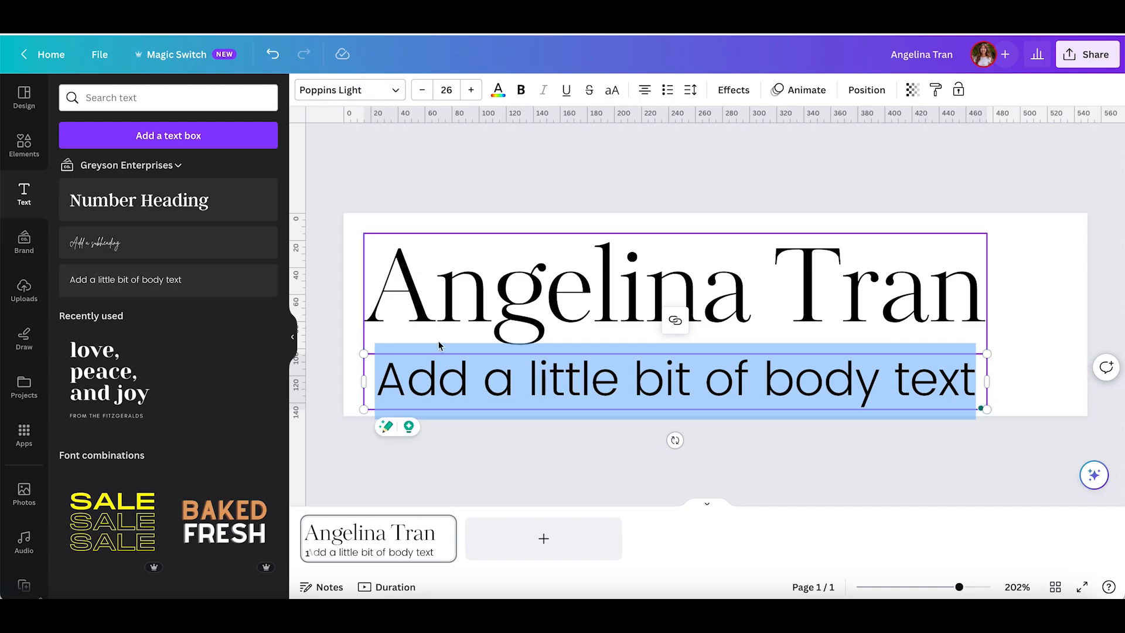
pyautogui.write('Social Media MAna')
pyautogui.press('BackSpace')
pyautogui.press('BackSpace')
pyautogui.press('BackSpace')
pyautogui.write('anag')
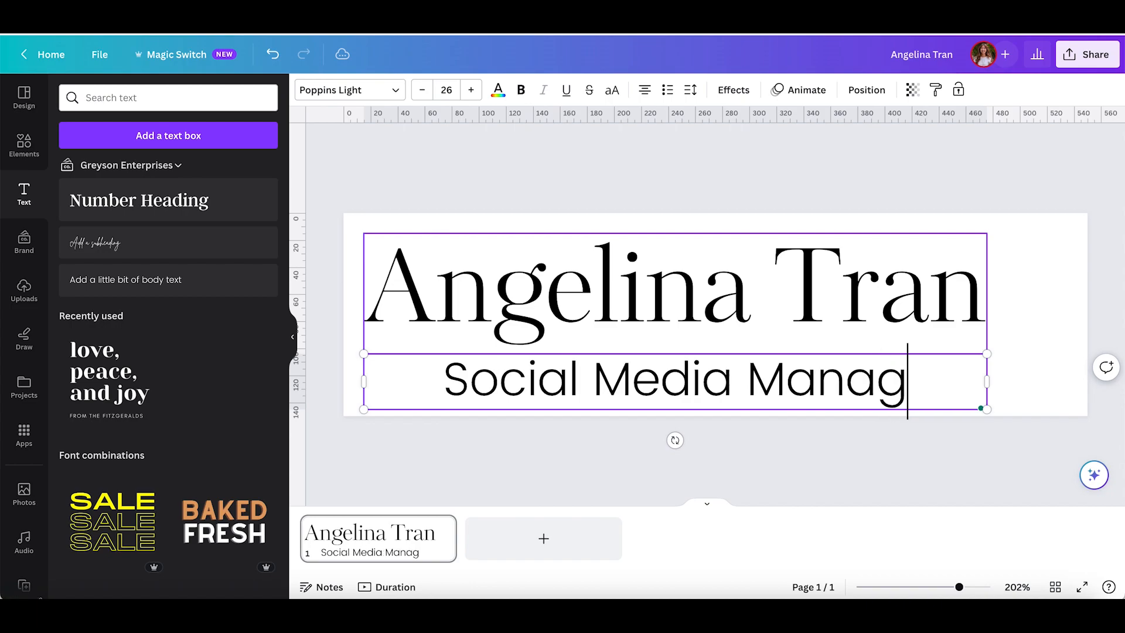
pyautogui.write('er')
# Left-align the job title and set its font to Avenir Next Thai Modern.
pyautogui.click(644, 91)
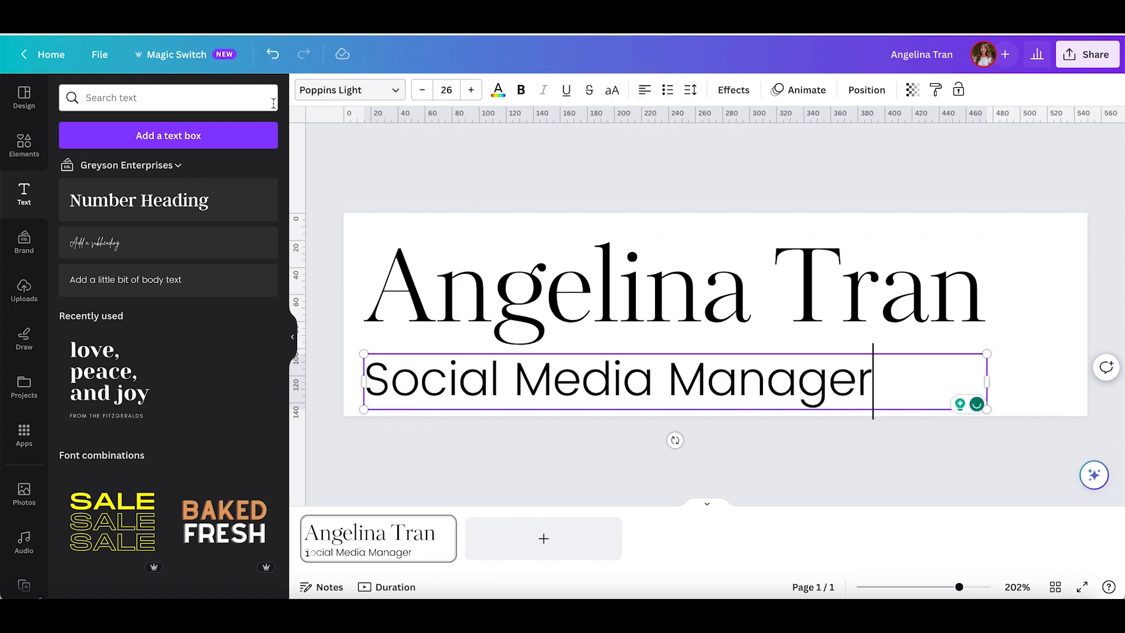
pyautogui.click(346, 89)
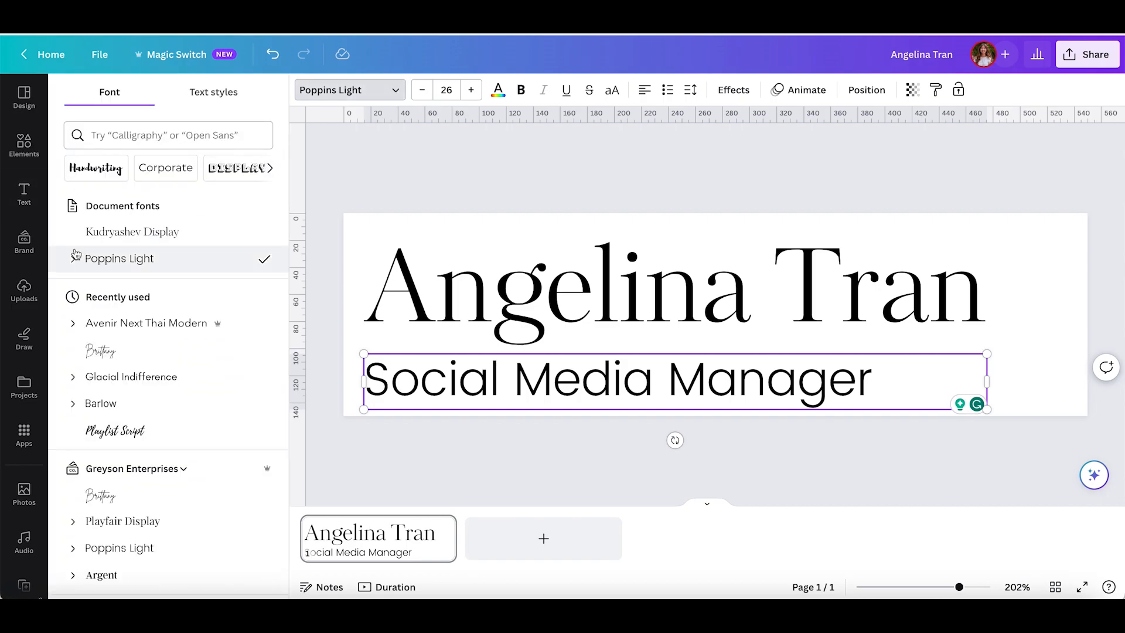
pyautogui.click(72, 323)
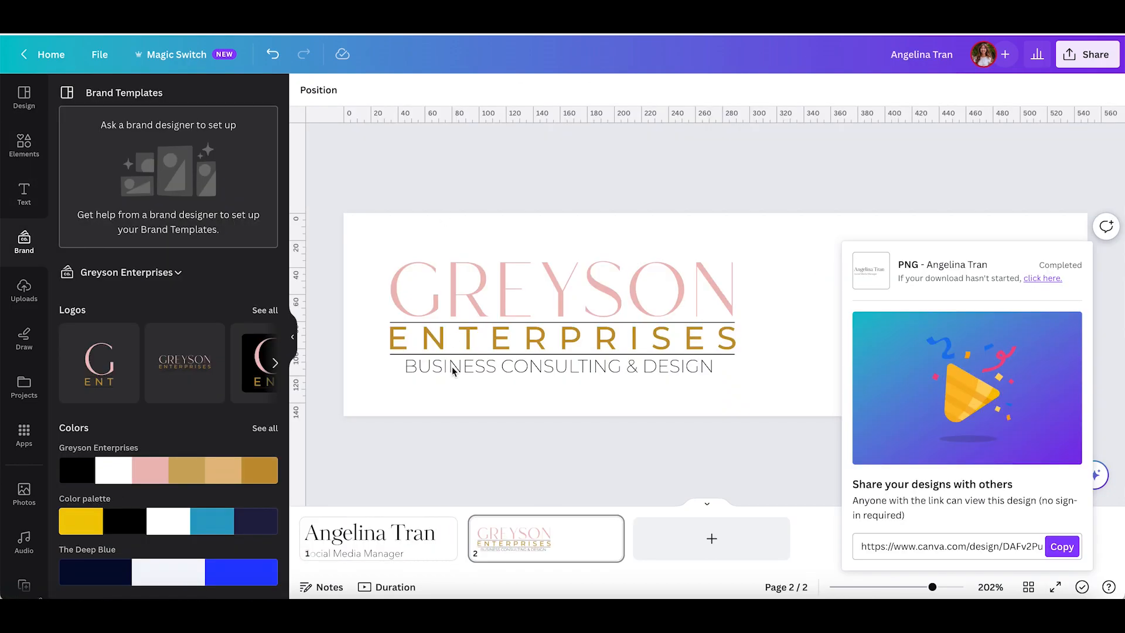
# Recolour the name text on page 1 with the pink from the logo's photo colours.
pyautogui.click(439, 527)
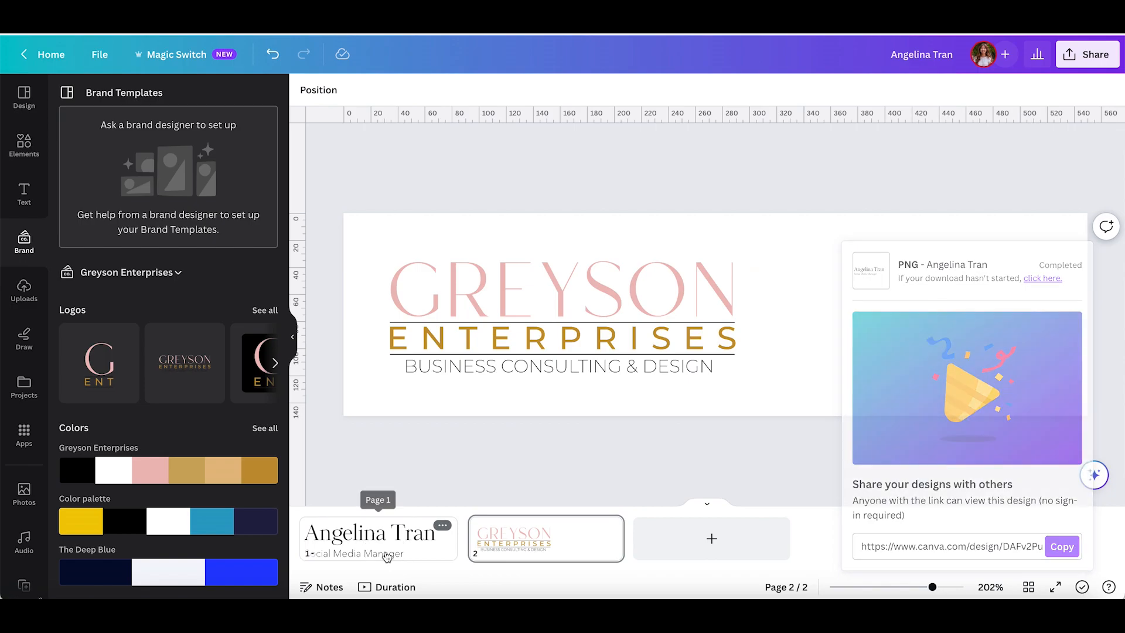
pyautogui.click(511, 310)
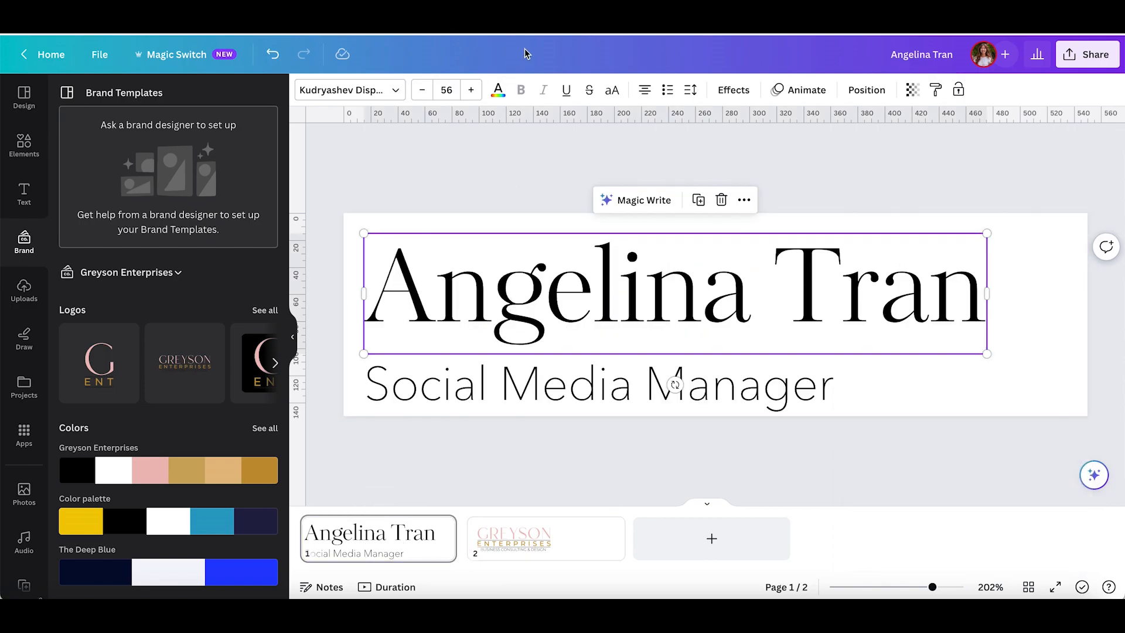
pyautogui.click(499, 91)
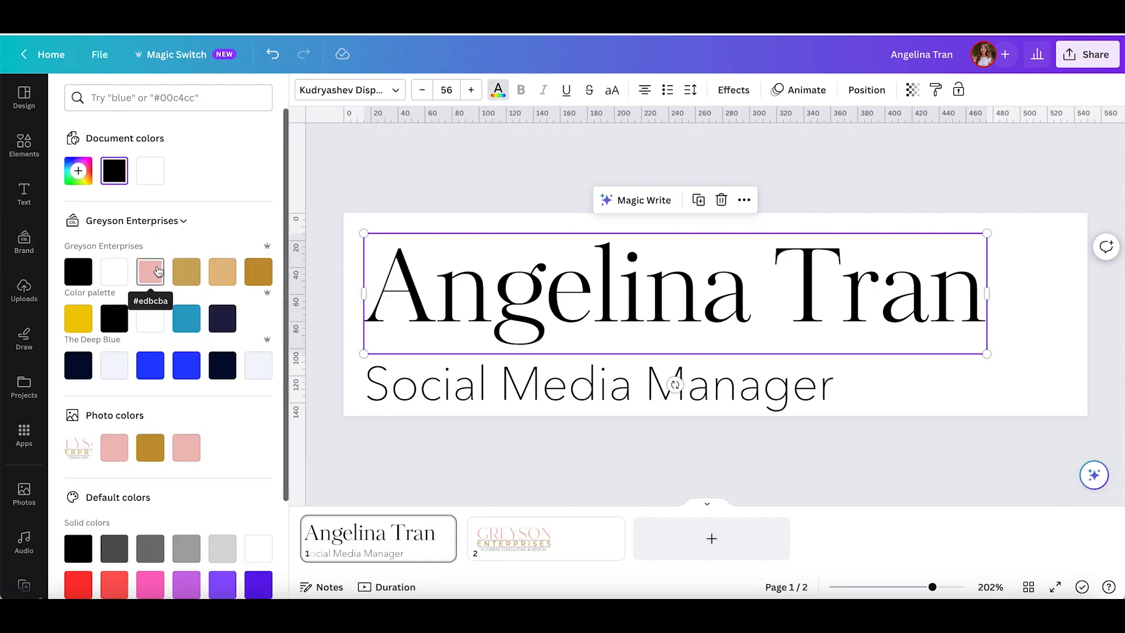
pyautogui.click(121, 449)
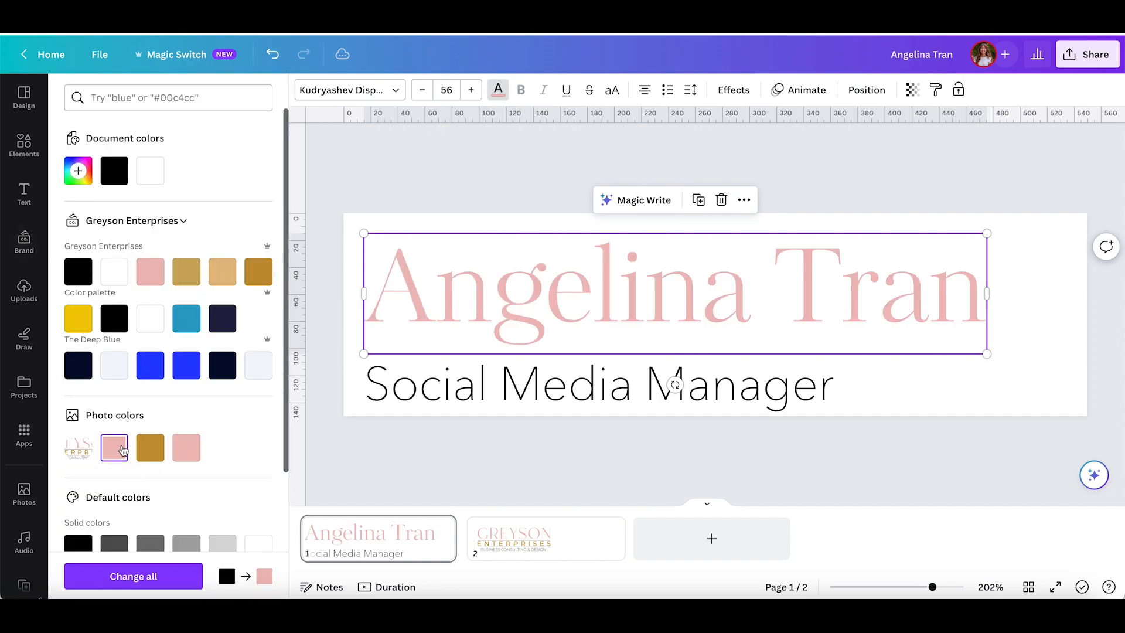
pyautogui.click(470, 169)
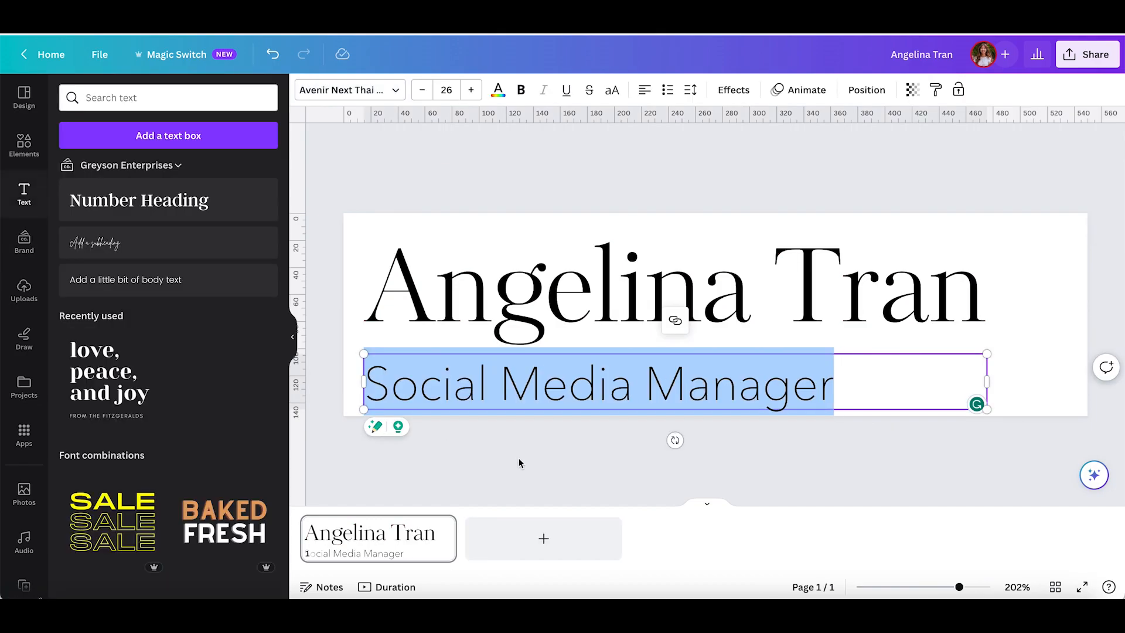
# Add a second page and place the full Greyson Enterprises brand logo toward its left side.
pyautogui.click(518, 458)
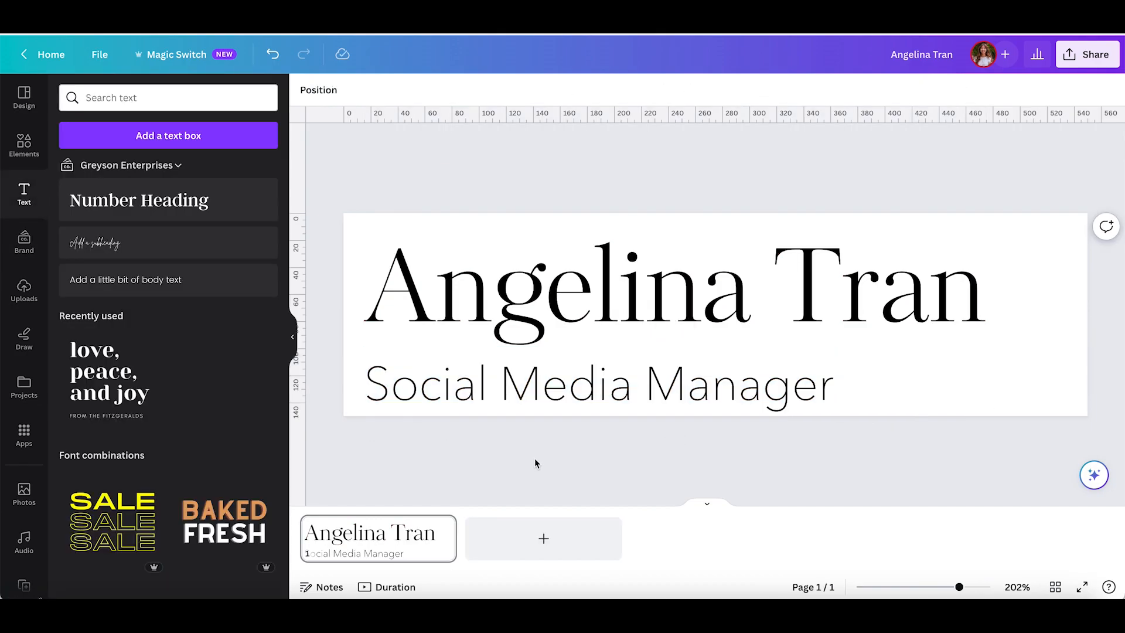
pyautogui.click(567, 534)
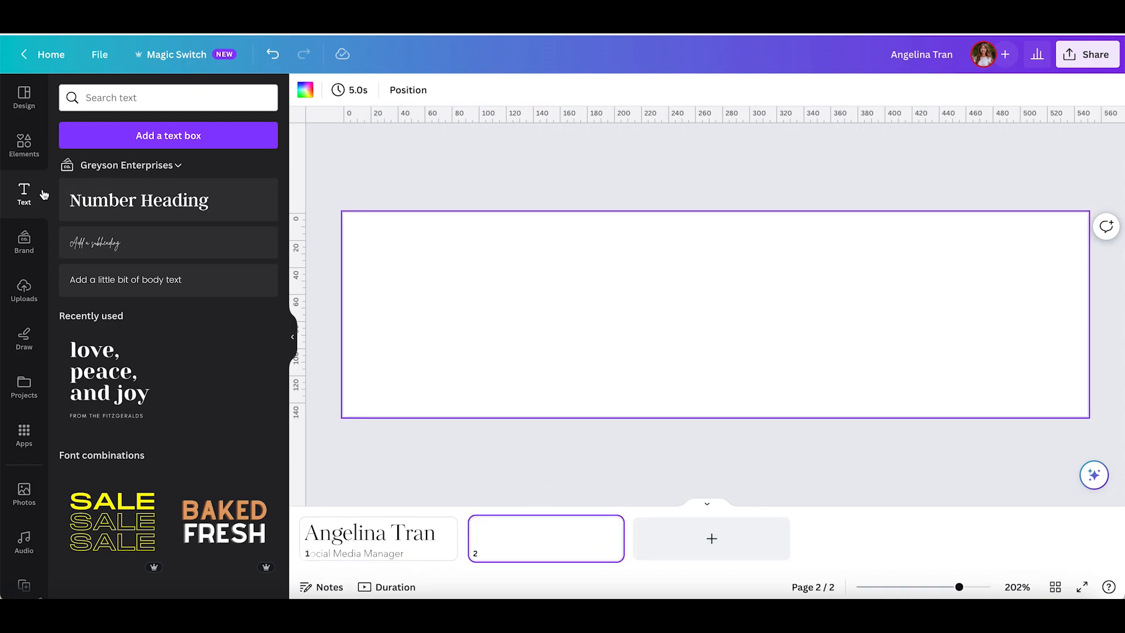
pyautogui.click(32, 255)
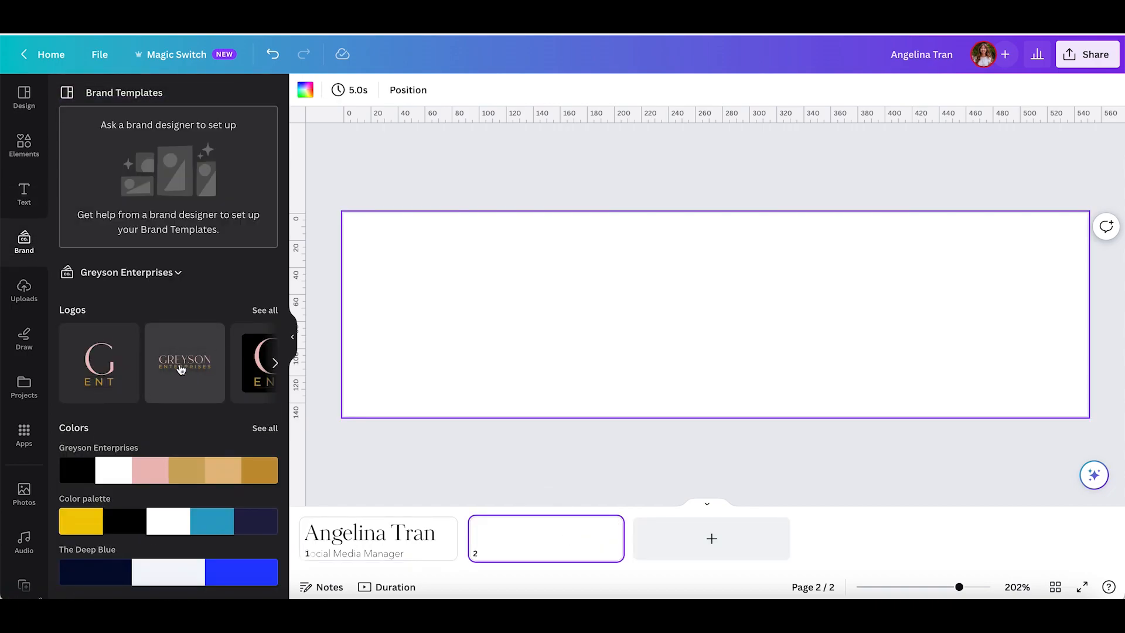
pyautogui.click(180, 371)
pyautogui.moveTo(689, 305); pyautogui.dragTo(540, 297)
pyautogui.click(620, 184)
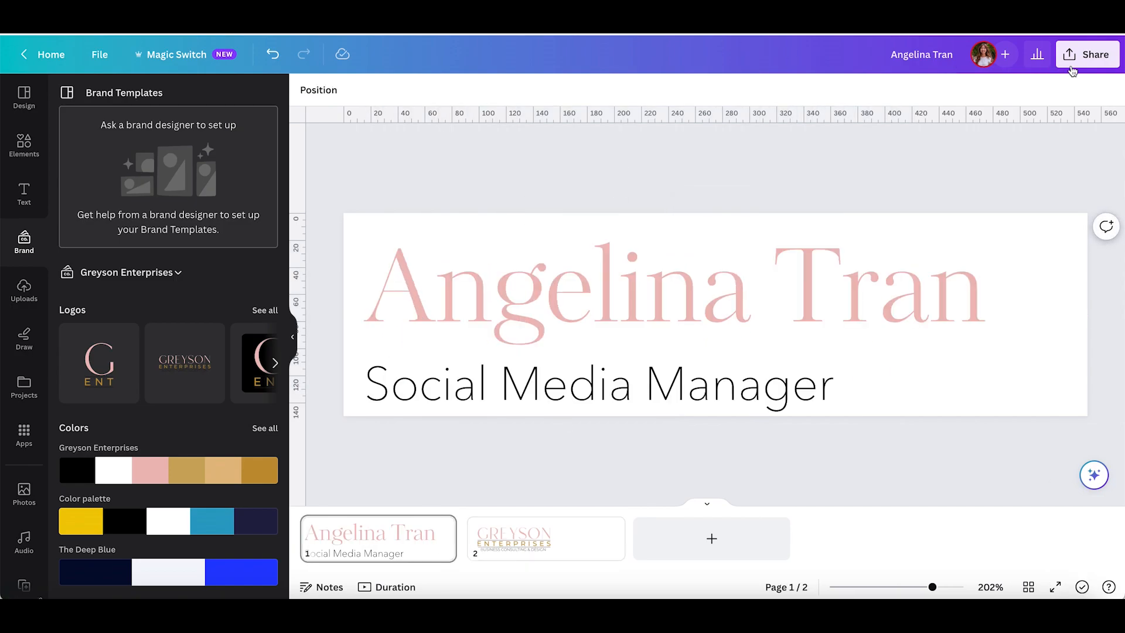
# Download both pages of the signature design as PNG files at size 1.
pyautogui.click(1086, 59)
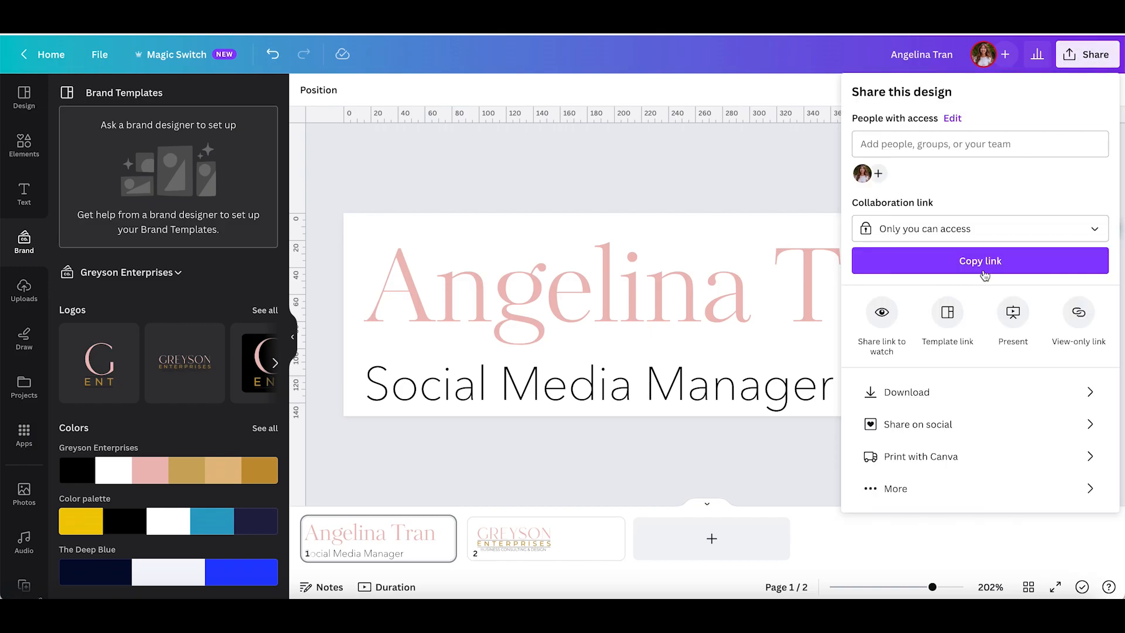
pyautogui.click(960, 392)
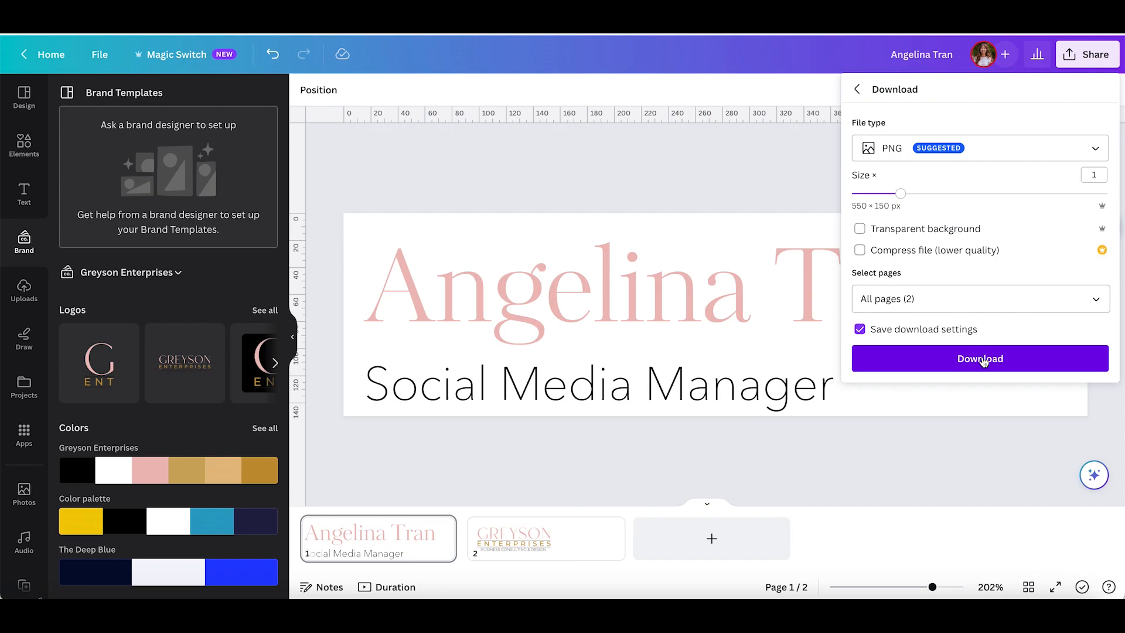
pyautogui.click(982, 361)
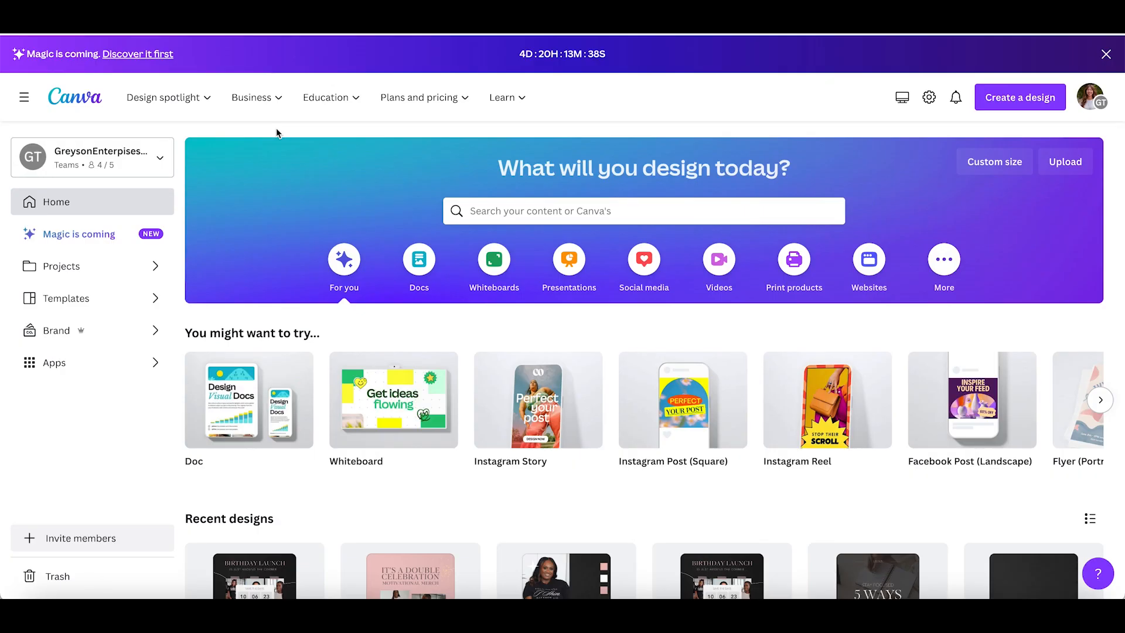
# Create a new Instagram Post (Square) design and search its elements for "instagram".
pyautogui.click(695, 404)
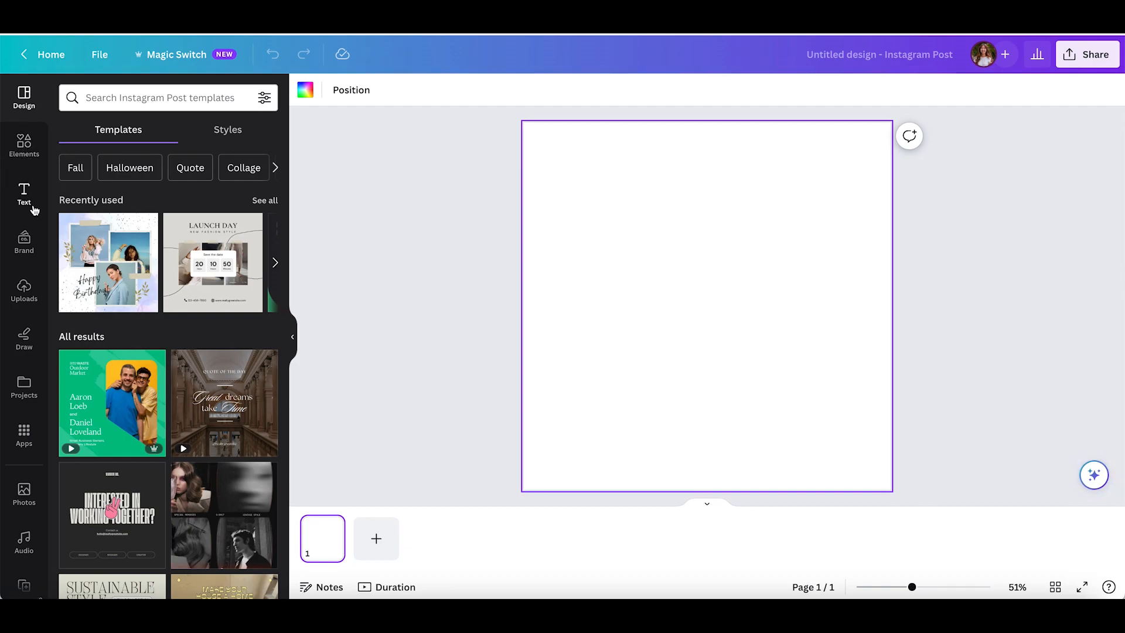
pyautogui.click(24, 144)
pyautogui.click(111, 97)
pyautogui.write('instagram')
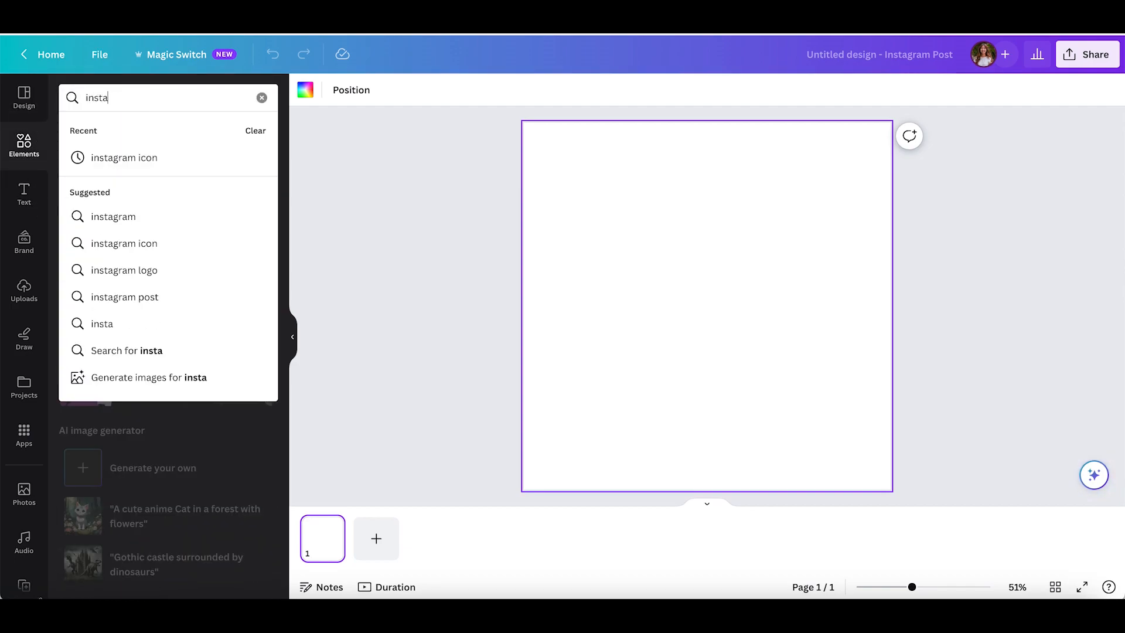
pyautogui.press('Return')
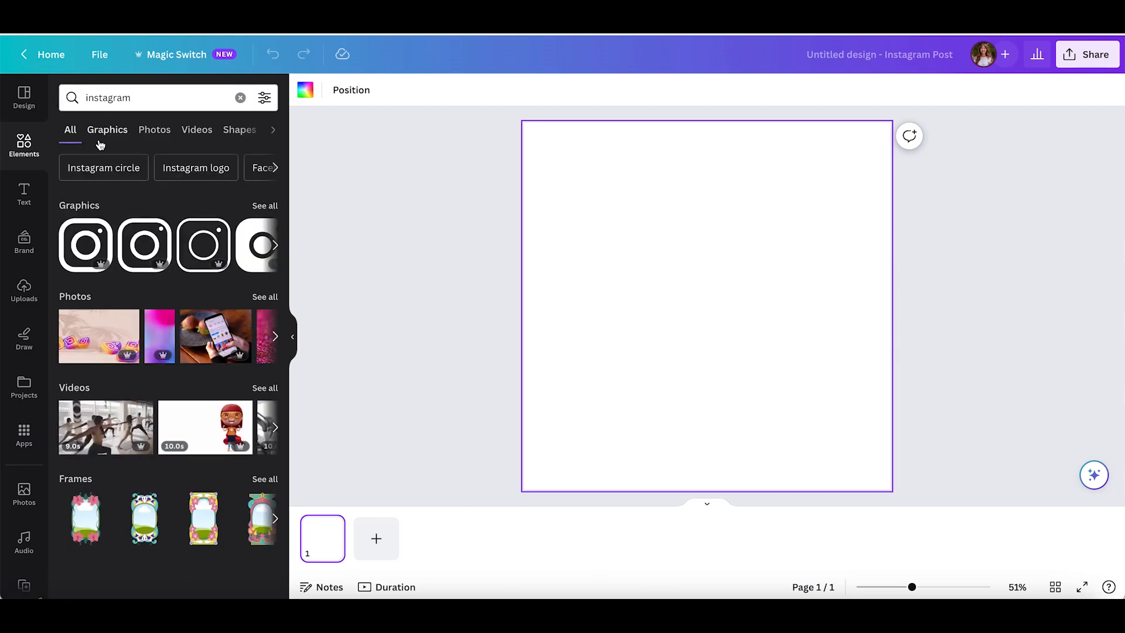
# Insert the Instagram outline icon, enlarge it to fill the page and recolour it brand pink.
pyautogui.click(82, 247)
pyautogui.moveTo(633, 378); pyautogui.dragTo(522, 490)
pyautogui.click(459, 90)
pyautogui.click(148, 268)
# Add a second page and search the graphics for "facebook".
pyautogui.click(376, 538)
pyautogui.doubleClick(165, 101)
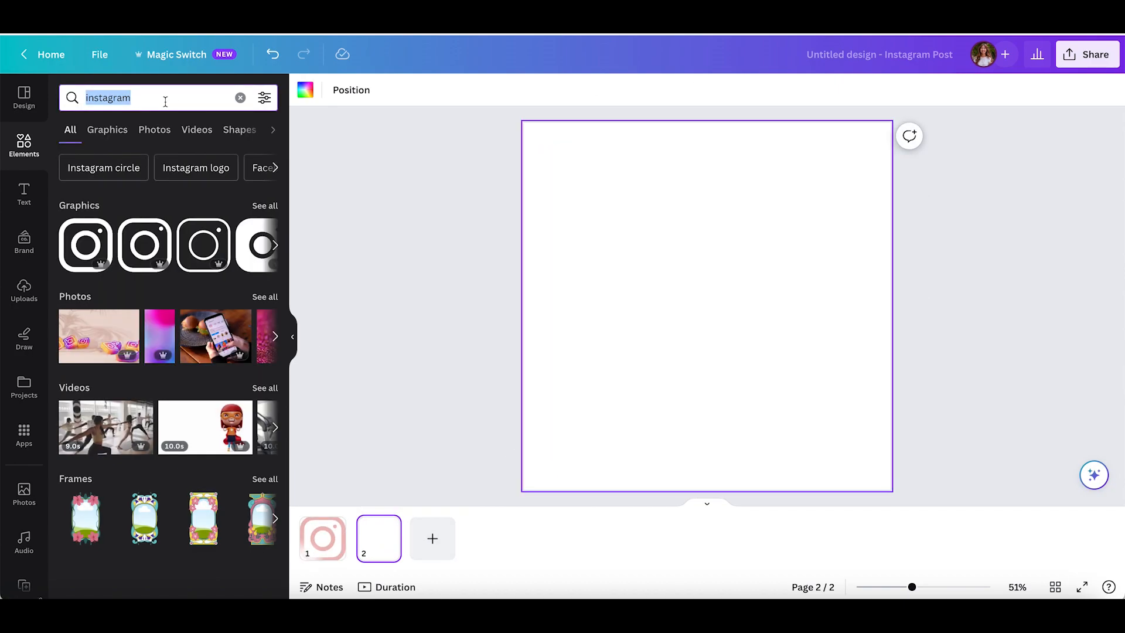
pyautogui.write('facebook')
pyautogui.press('Return')
pyautogui.click(107, 130)
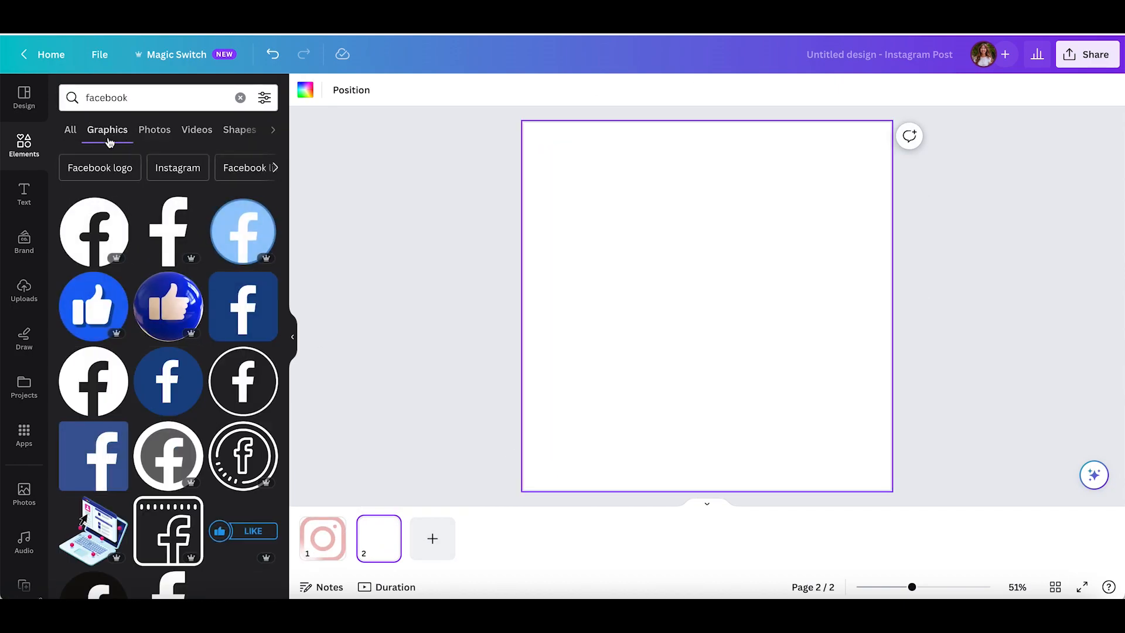
pyautogui.scroll(-3, 101, 402)
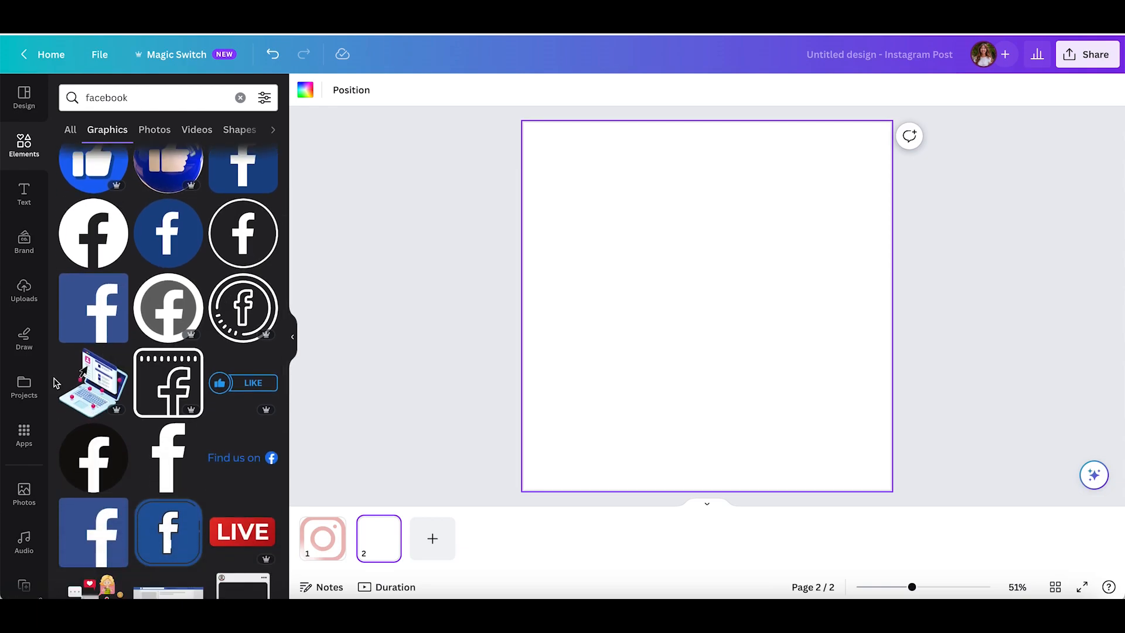
# Insert the square Facebook icon, enlarge it to 1,080 × 1,080 and recolour its blue background brand pink.
pyautogui.click(76, 320)
pyautogui.moveTo(643, 378); pyautogui.dragTo(500, 460)
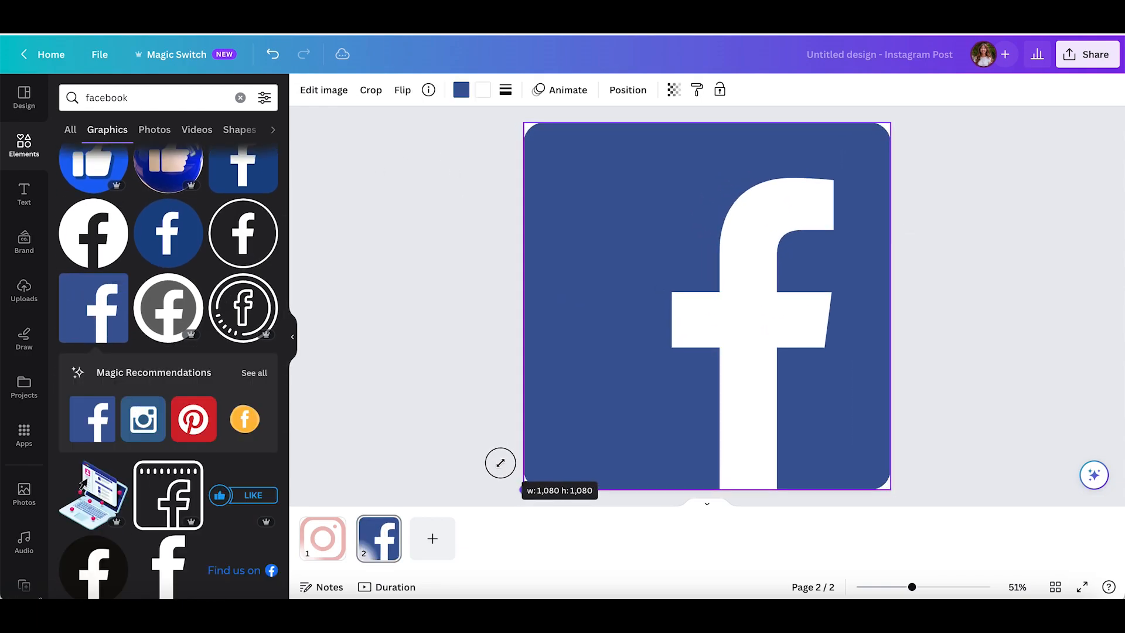
pyautogui.click(461, 90)
pyautogui.click(150, 271)
pyautogui.click(312, 242)
# Add a third page and search the graphics for "linkedin".
pyautogui.click(433, 538)
pyautogui.tripleClick(160, 98)
pyautogui.write('linkedin')
pyautogui.press('Return')
# Insert the square LinkedIn icon, enlarge it to fill the page and recolour its blue background brand pink.
pyautogui.click(243, 306)
pyautogui.moveTo(635, 376); pyautogui.dragTo(523, 488)
pyautogui.click(461, 90)
pyautogui.click(149, 269)
pyautogui.click(384, 262)
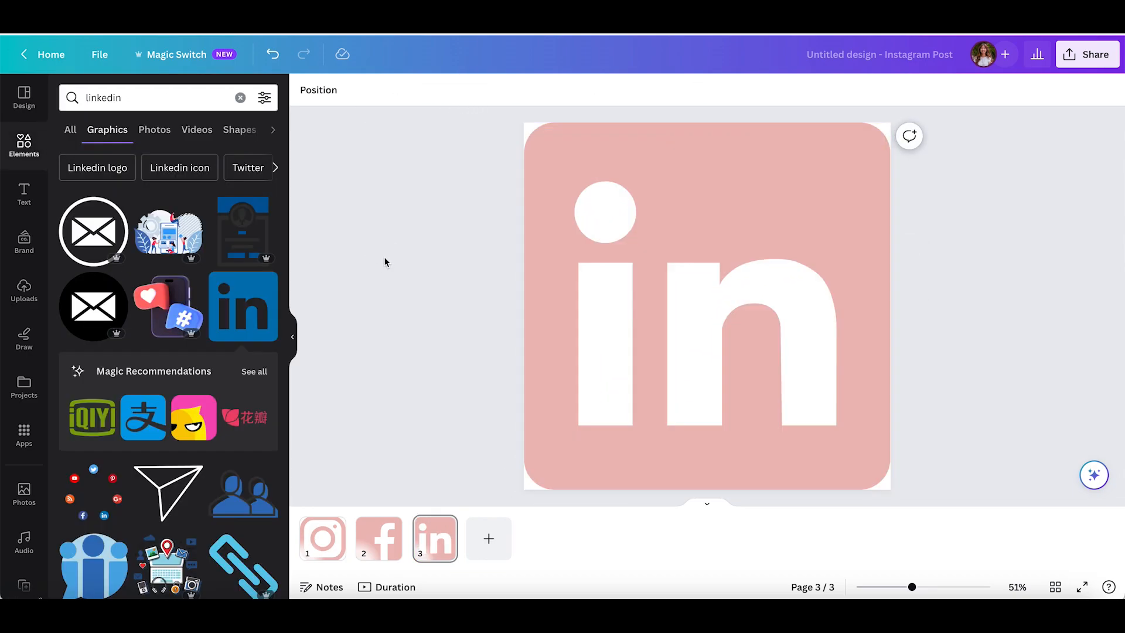
pyautogui.scroll(3, 336, 420)
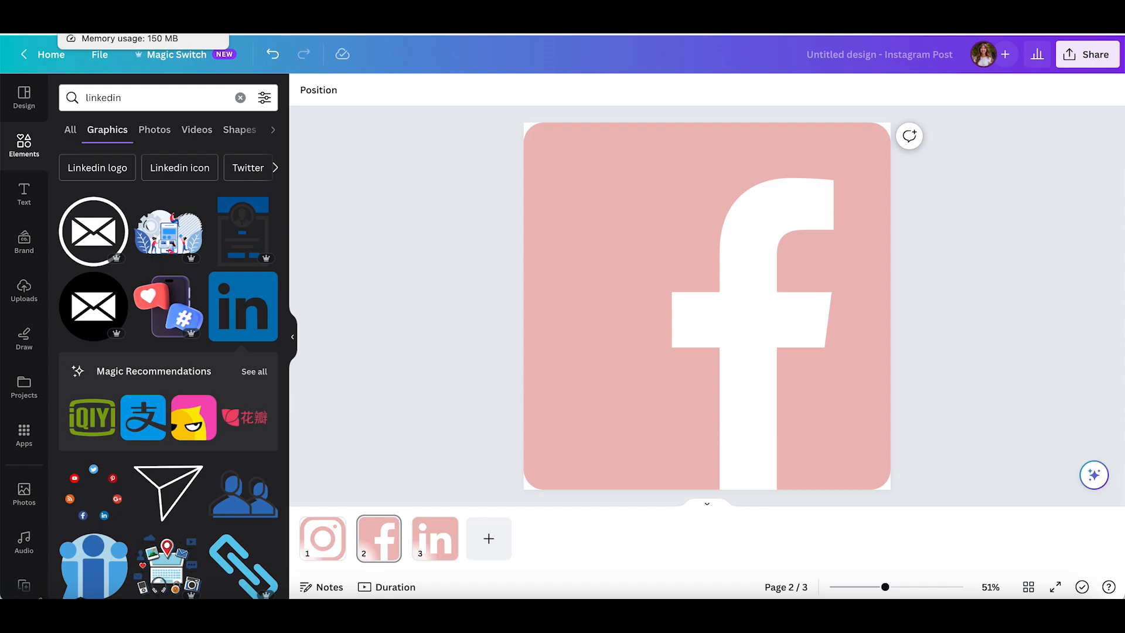
# Add a fourth page, clear the element search and insert a circular frame enlarged to nearly fill the page.
pyautogui.click(489, 537)
pyautogui.moveTo(125, 105); pyautogui.dragTo(44, 130)
pyautogui.press('BackSpace')
pyautogui.press('Return')
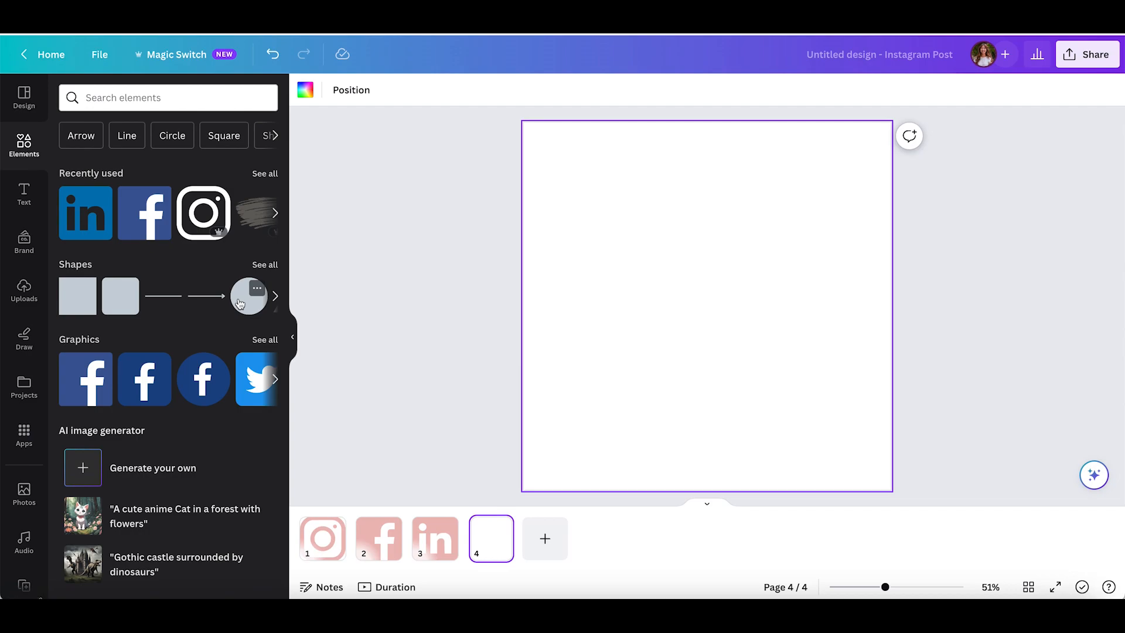
pyautogui.scroll(-8, 201, 339)
pyautogui.click(85, 380)
pyautogui.moveTo(597, 411); pyautogui.dragTo(519, 477)
# Fill the circular frame with the uploaded portrait photo of the woman in the plaid top.
pyautogui.click(24, 288)
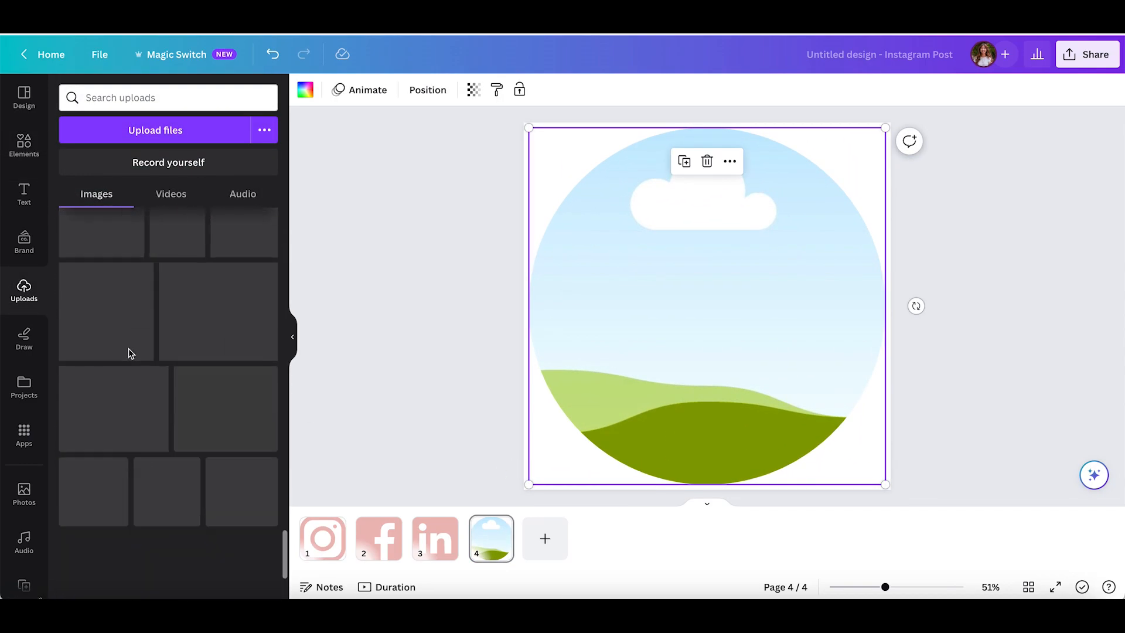
pyautogui.click(88, 496)
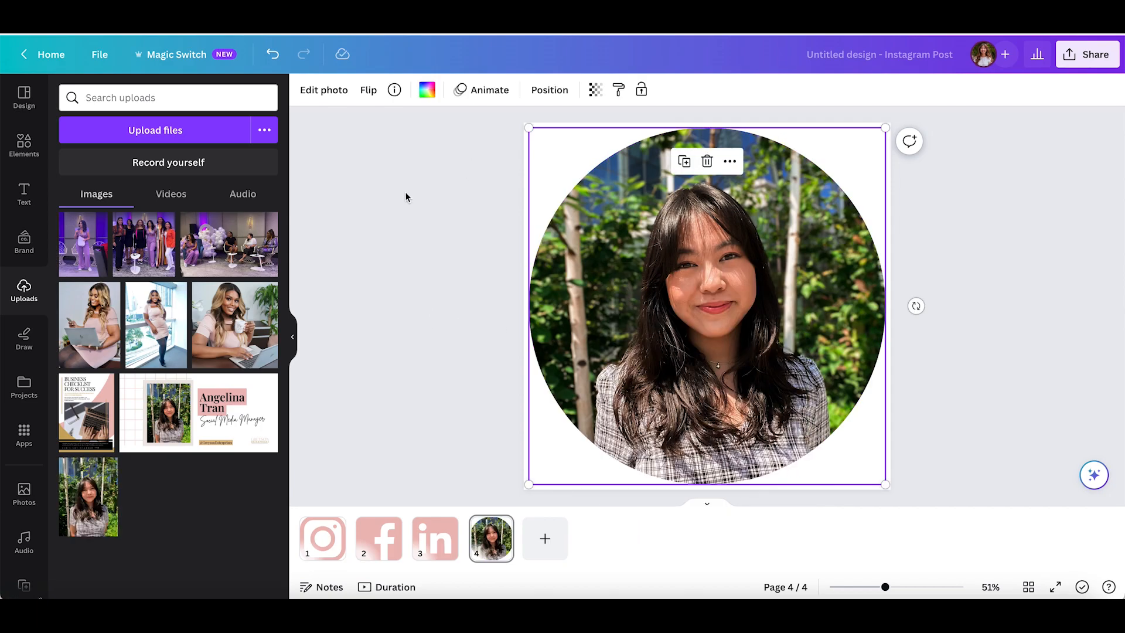
pyautogui.click(363, 135)
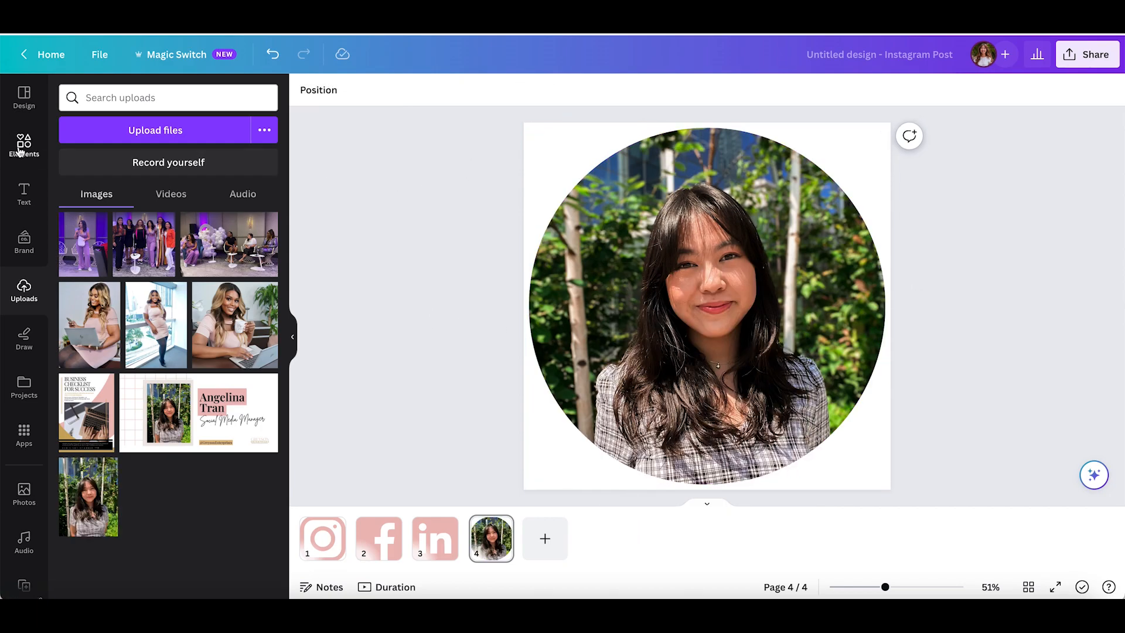
# Insert a circle shape, enlarge it to fill the fourth page and send it behind the portrait photo.
pyautogui.click(19, 151)
pyautogui.click(248, 296)
pyautogui.moveTo(649, 360); pyautogui.dragTo(507, 475)
pyautogui.rightClick(803, 249)
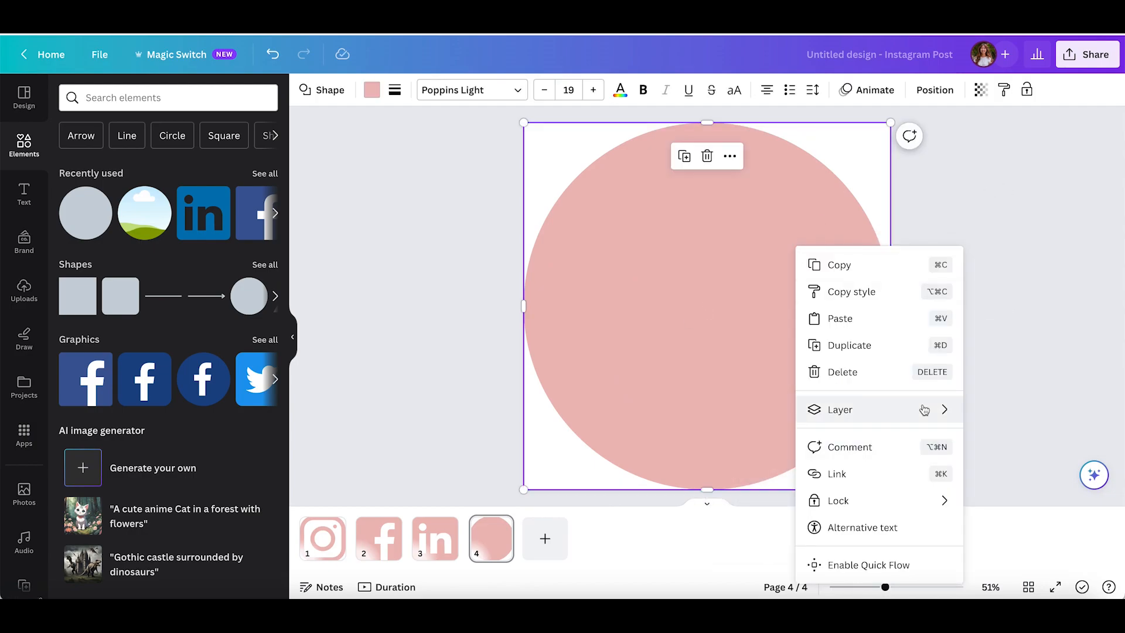
pyautogui.moveTo(924, 410)
pyautogui.click(725, 488)
# Shrink the circular portrait slightly and centre it so the pink circle forms an even ring around it.
pyautogui.click(826, 297)
pyautogui.moveTo(886, 126); pyautogui.dragTo(881, 132)
pyautogui.moveTo(815, 283); pyautogui.dragTo(819, 281)
pyautogui.click(973, 141)
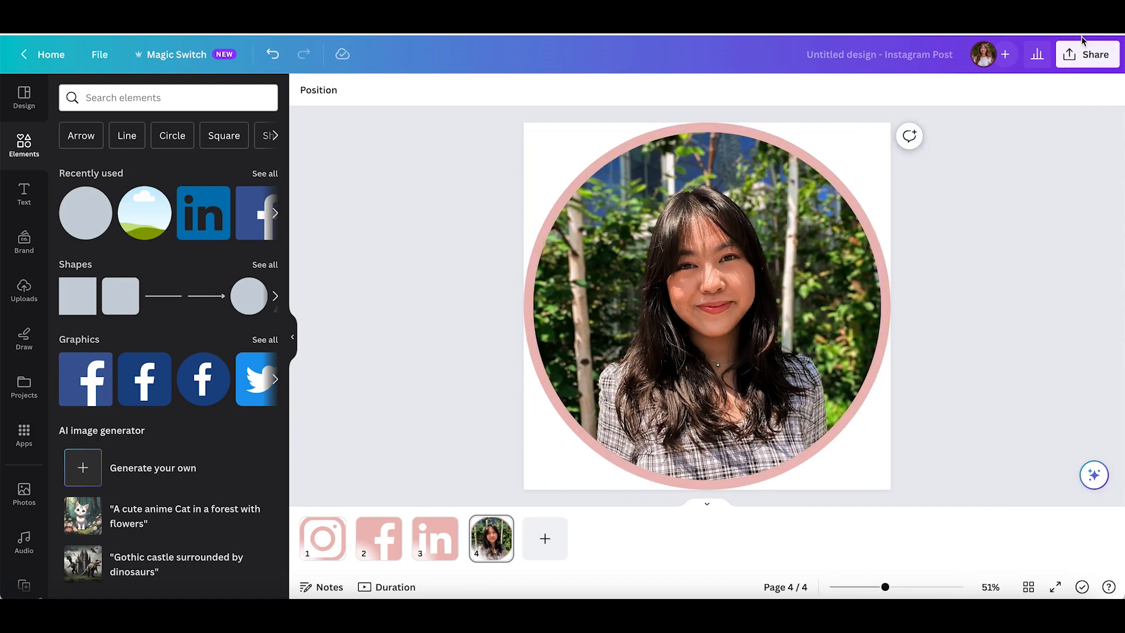
# Download all four pages as PNG images with a transparent background.
pyautogui.click(1083, 49)
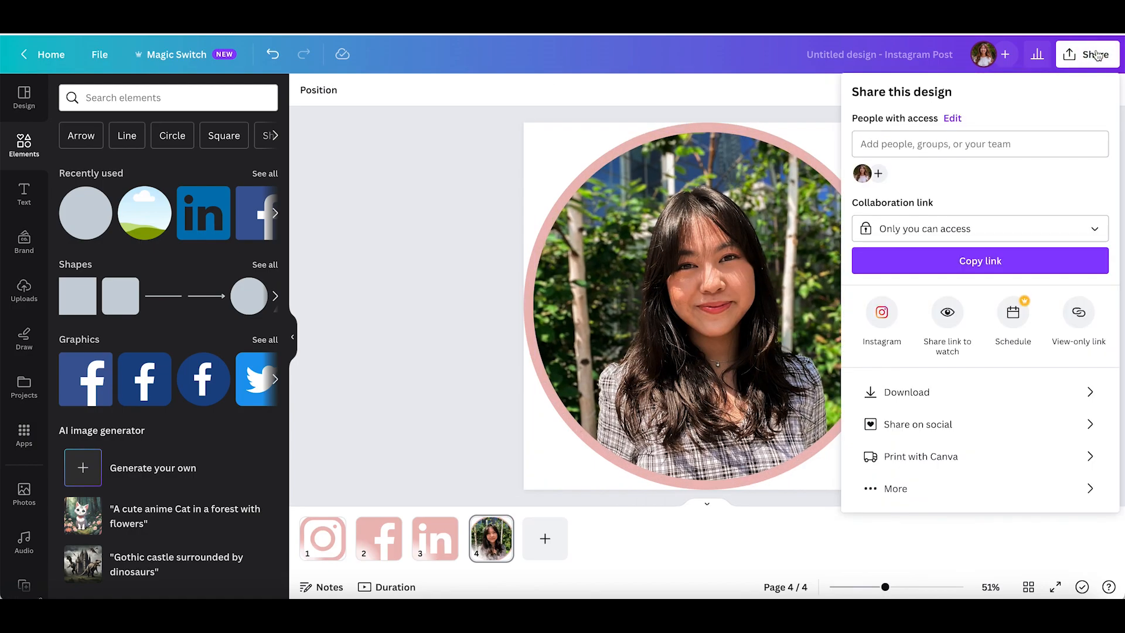
pyautogui.click(922, 396)
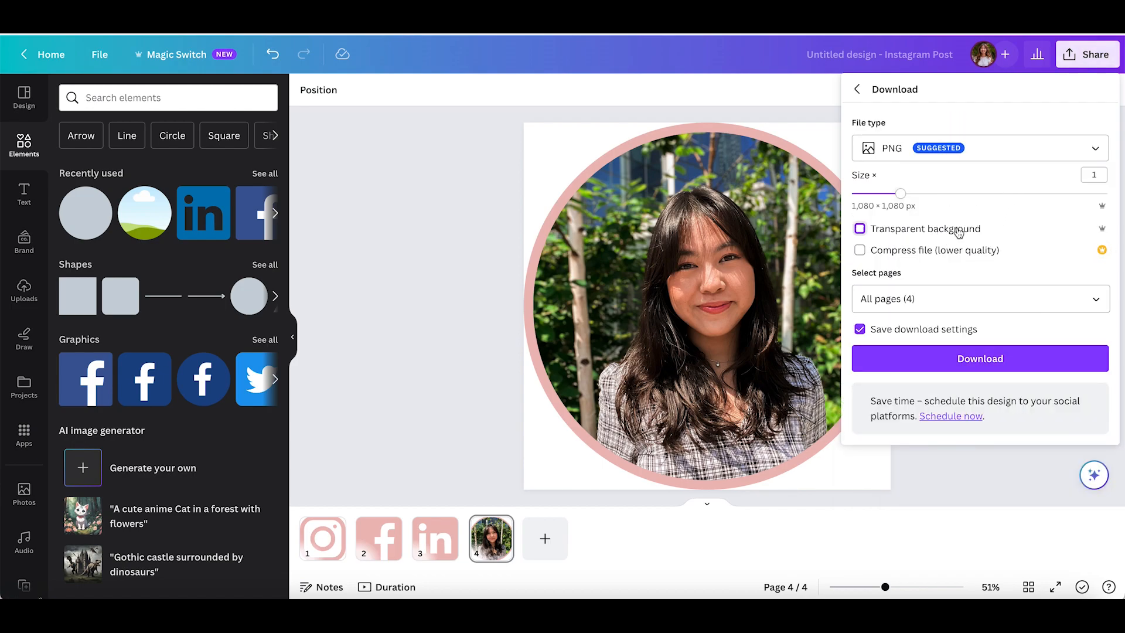
pyautogui.click(941, 361)
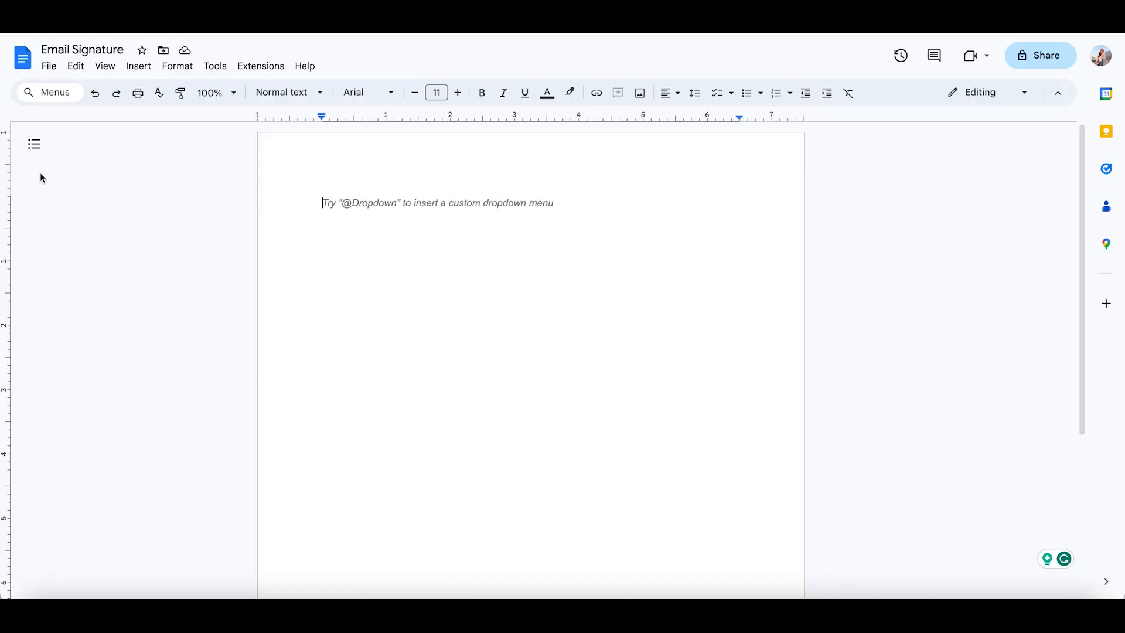
# Switch to the Email Signature document in Google Docs, insert a two-column, one-row table and narrow its first column.
pyautogui.click(145, 66)
pyautogui.moveTo(269, 120)
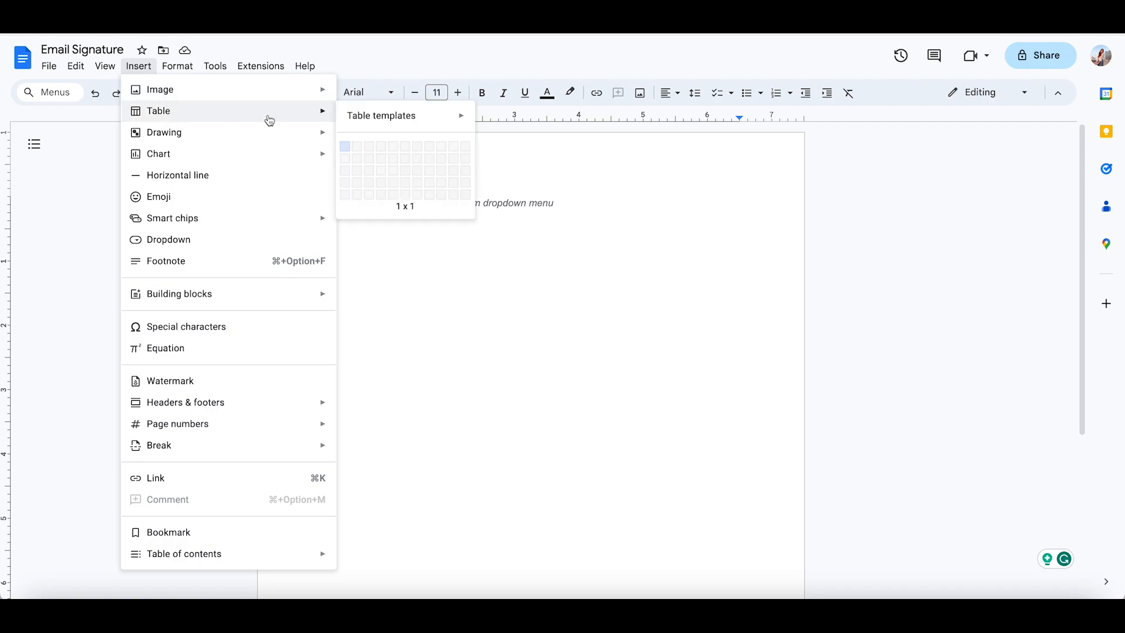
pyautogui.click(358, 147)
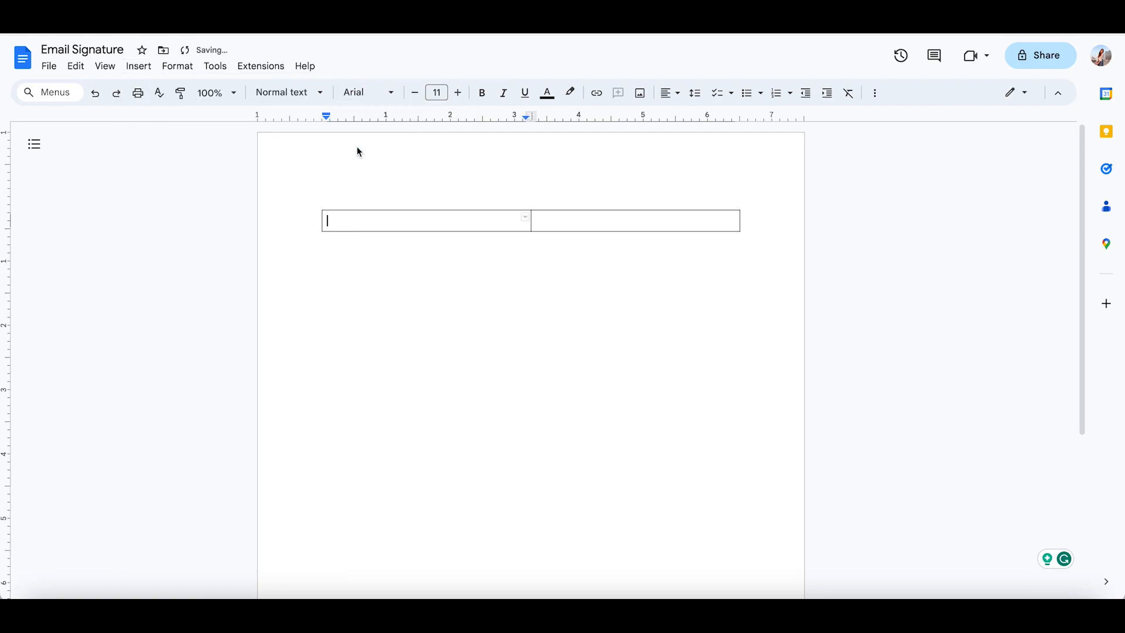
pyautogui.moveTo(531, 223); pyautogui.dragTo(447, 224)
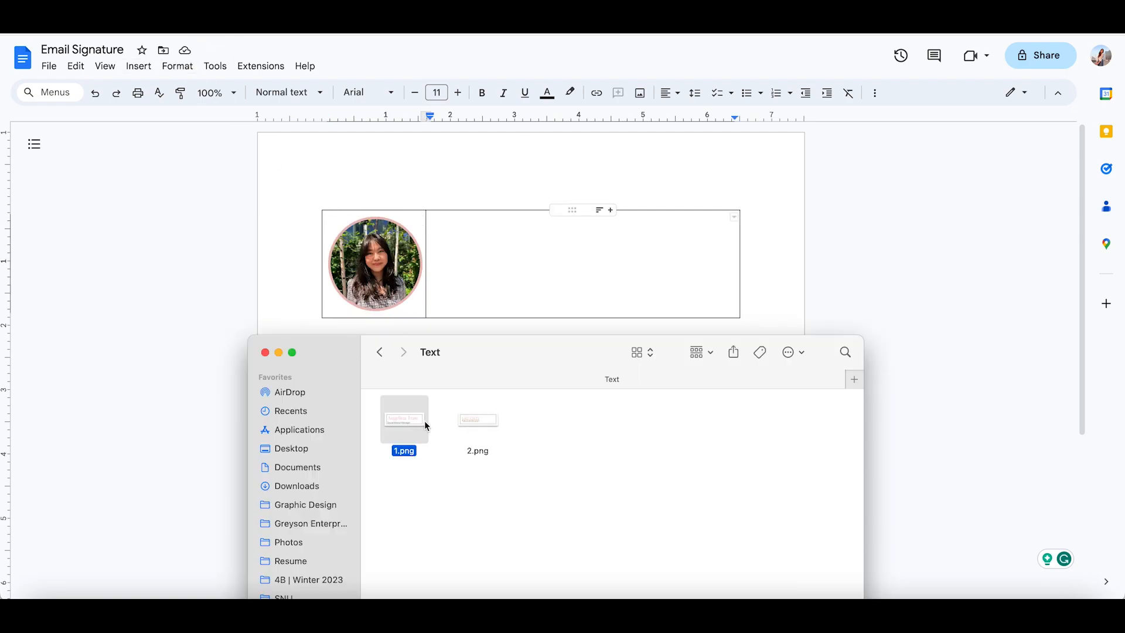
# Add the name-and-title graphic 1.png to the wide table cell and shrink it and the company logo to signature size.
pyautogui.moveTo(424, 427); pyautogui.dragTo(477, 267)
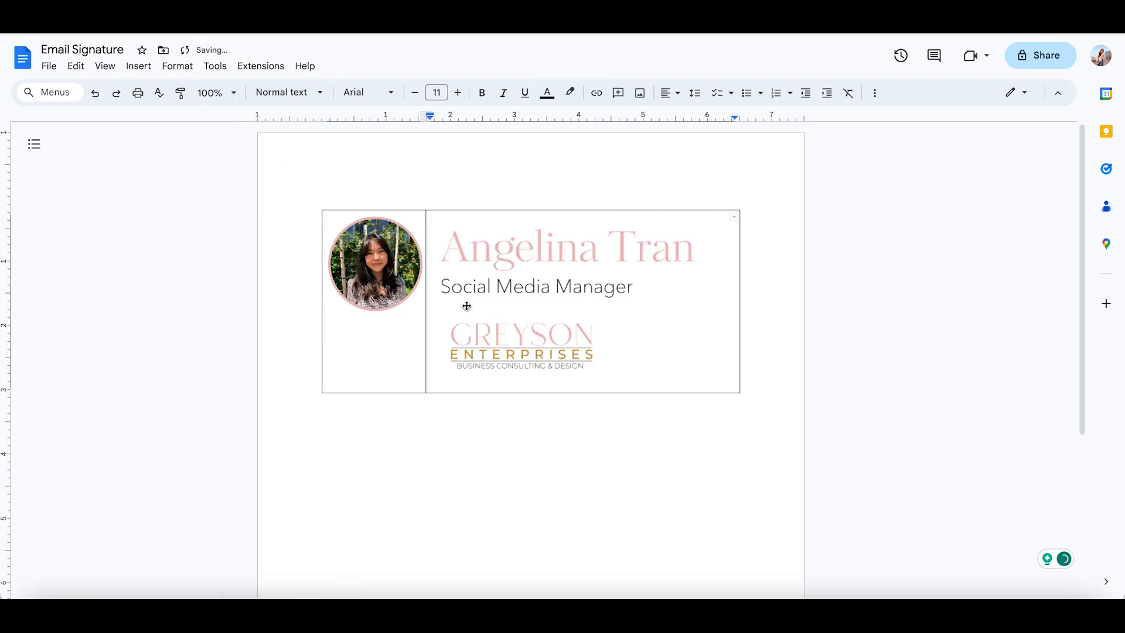
pyautogui.click(526, 343)
pyautogui.click(631, 245)
pyautogui.moveTo(735, 296); pyautogui.dragTo(652, 276)
pyautogui.click(572, 319)
pyautogui.moveTo(737, 364); pyautogui.dragTo(562, 304)
pyautogui.click(566, 242)
pyautogui.moveTo(652, 276); pyautogui.dragTo(589, 257)
# Place the company logo on its own line below the job title and add an empty line beneath it.
pyautogui.click(631, 247)
pyautogui.press('Return')
pyautogui.press('super+z')
pyautogui.press('Left')
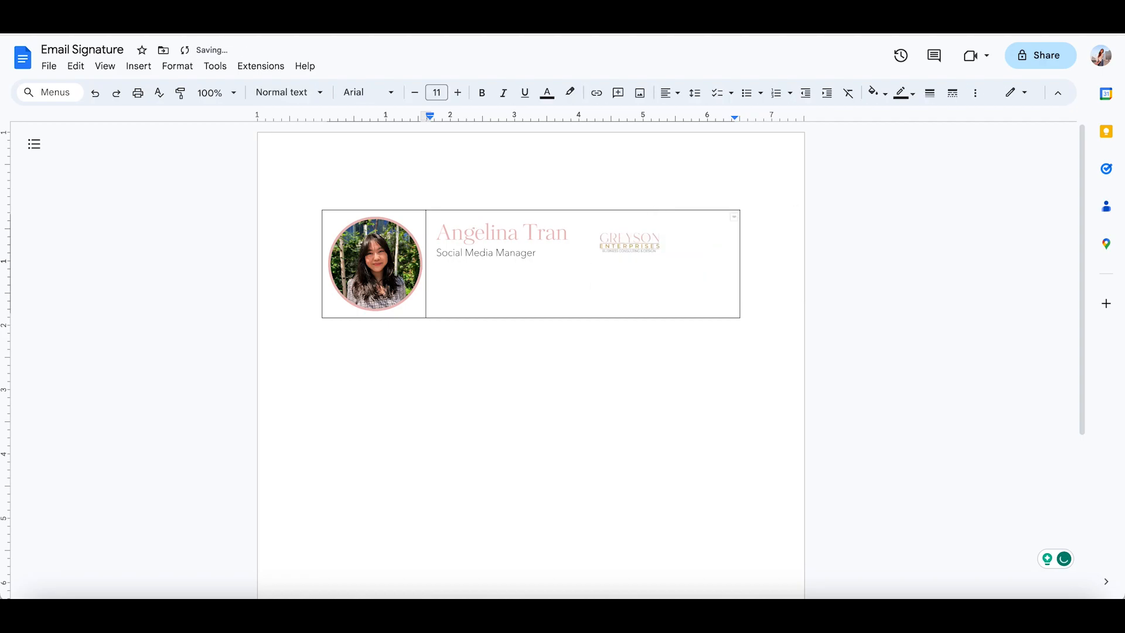
pyautogui.press('Return')
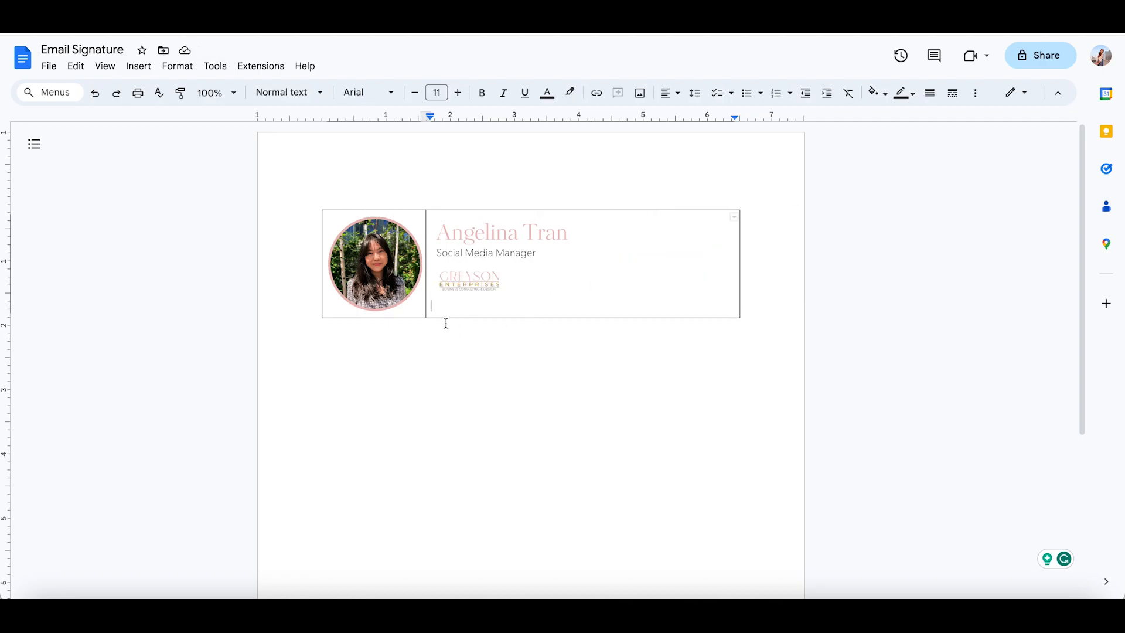
# Insert the social media icons 1.png, 2.png and 3.png from the computer below the company logo.
pyautogui.click(139, 66)
pyautogui.moveTo(176, 89)
pyautogui.click(436, 92)
pyautogui.moveTo(429, 85); pyautogui.dragTo(414, 108)
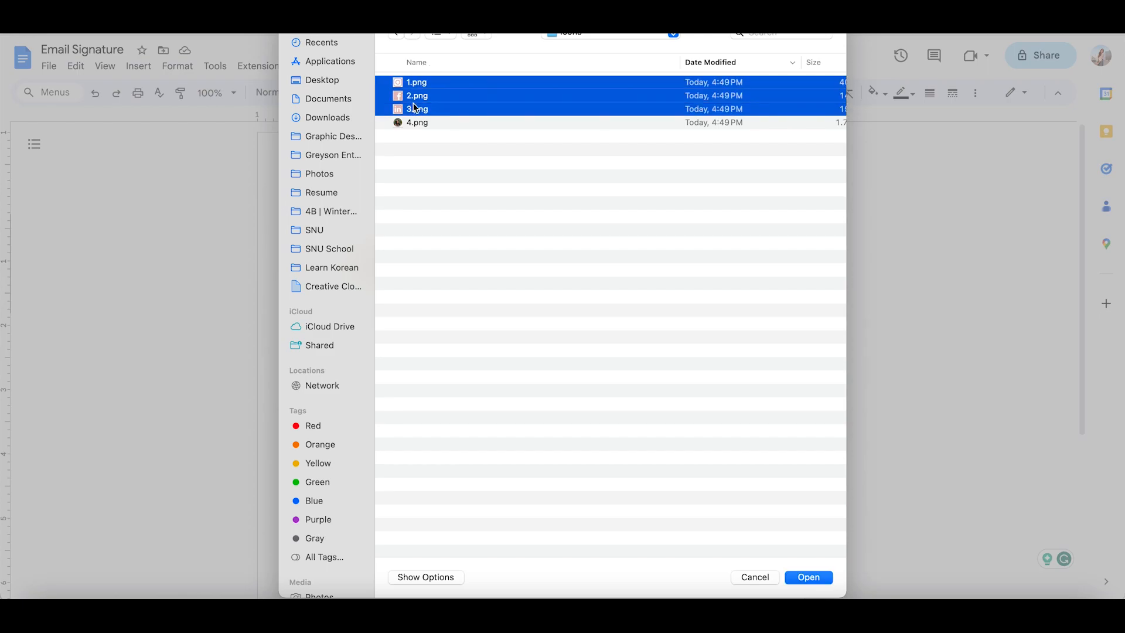
pyautogui.click(808, 577)
pyautogui.click(662, 381)
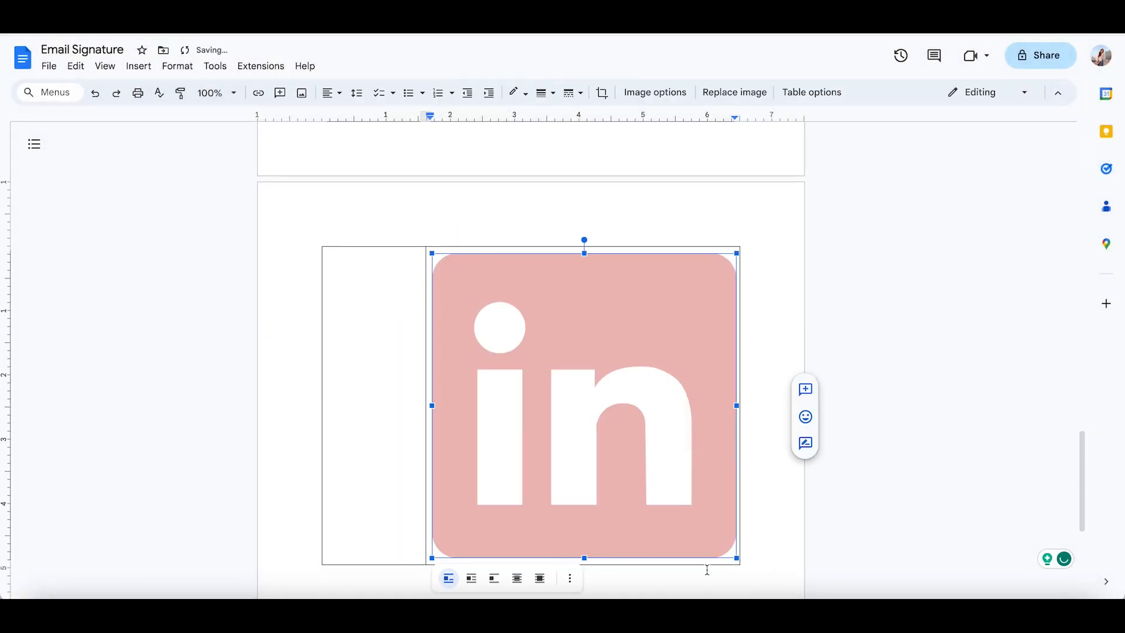
# Shrink the Instagram, Facebook and LinkedIn icons to small equal sizes so they sit in one row under the logo.
pyautogui.scroll(8, 693, 460)
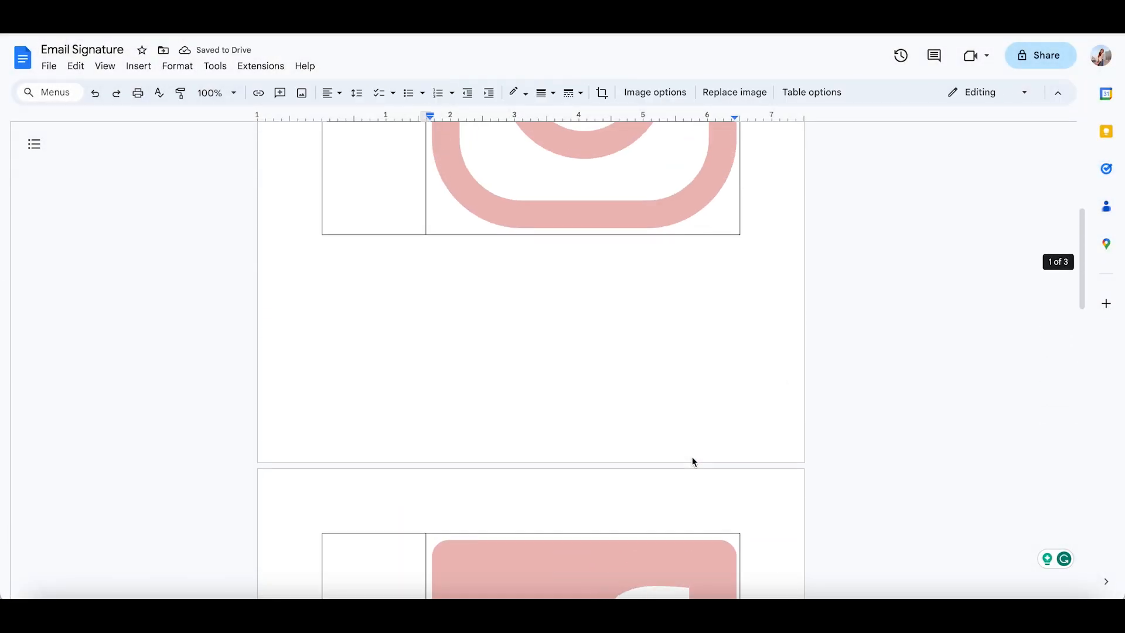
pyautogui.click(666, 394)
pyautogui.moveTo(738, 467); pyautogui.dragTo(450, 178)
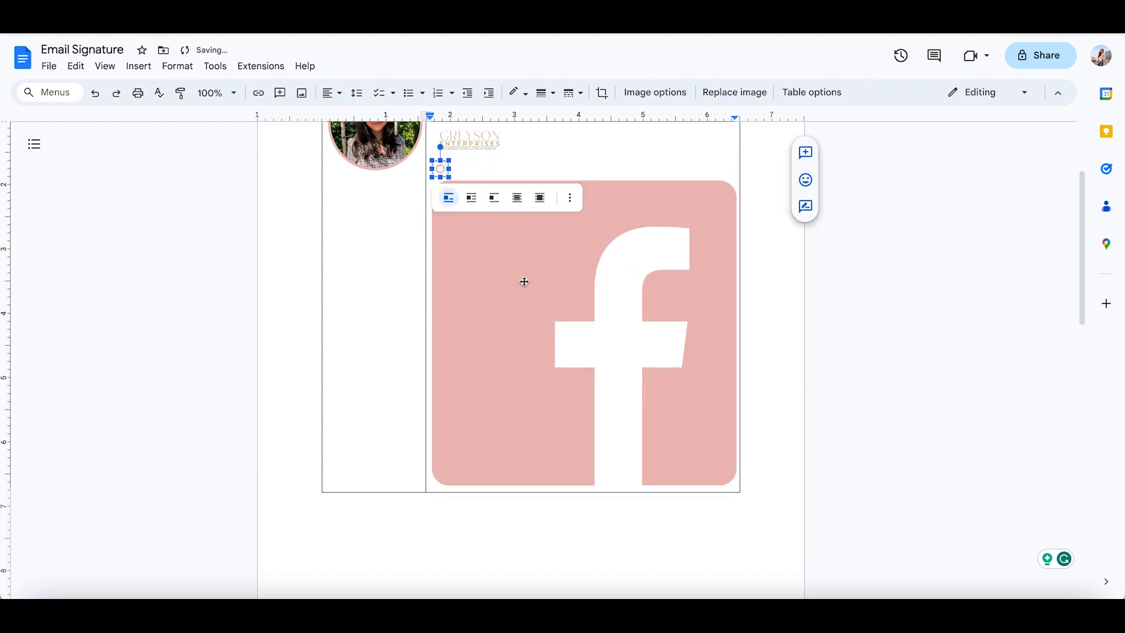
pyautogui.click(621, 375)
pyautogui.moveTo(738, 485); pyautogui.dragTo(450, 196)
pyautogui.click(609, 363)
pyautogui.moveTo(737, 485); pyautogui.dragTo(430, 196)
pyautogui.click(527, 168)
pyautogui.scroll(3, 516, 205)
# Space the three social media icons evenly apart in their row.
pyautogui.click(481, 313)
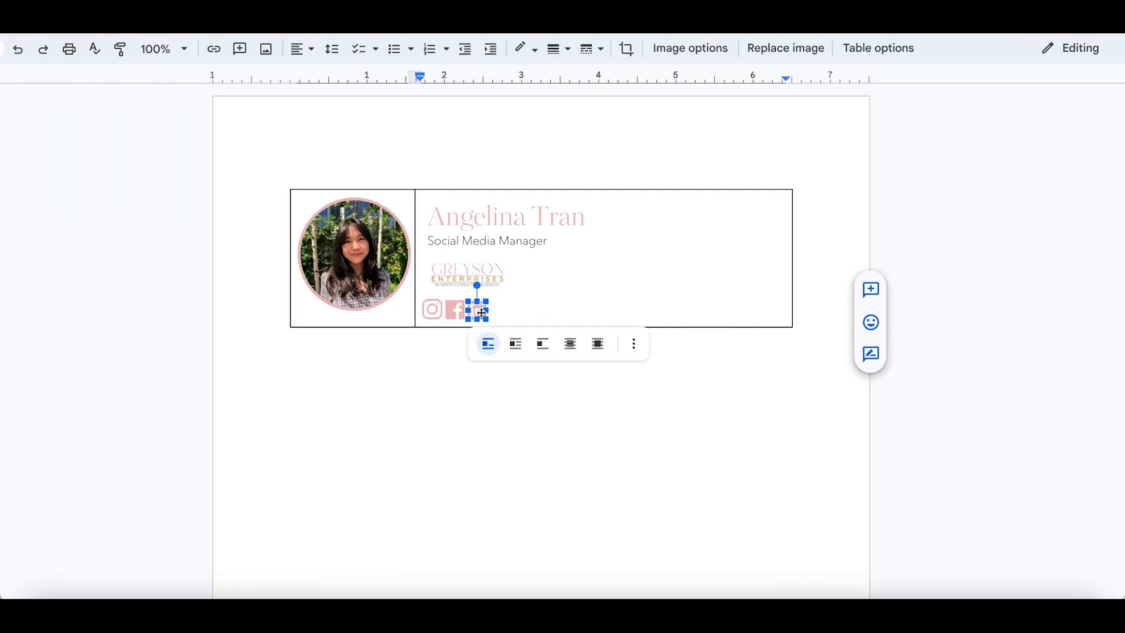
pyautogui.moveTo(486, 301); pyautogui.dragTo(486, 301)
pyautogui.click(444, 389)
pyautogui.click(478, 311)
pyautogui.click(445, 371)
pyautogui.click(516, 310)
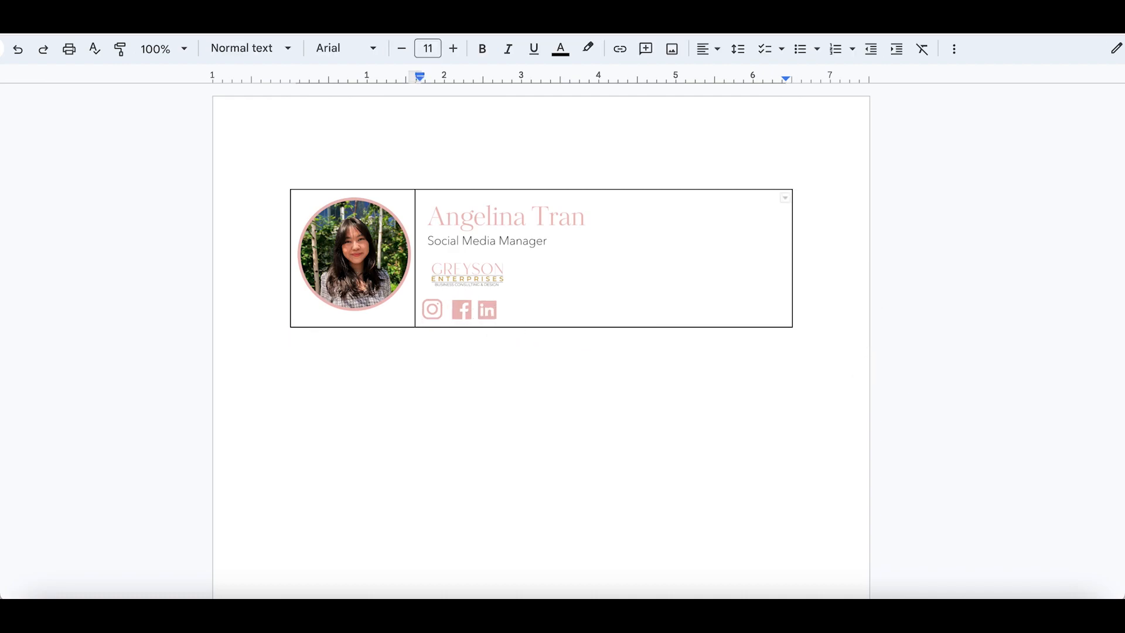
# Crop the blank left margin of the company logo to line it up with the icon row.
pyautogui.click(483, 267)
pyautogui.click(626, 48)
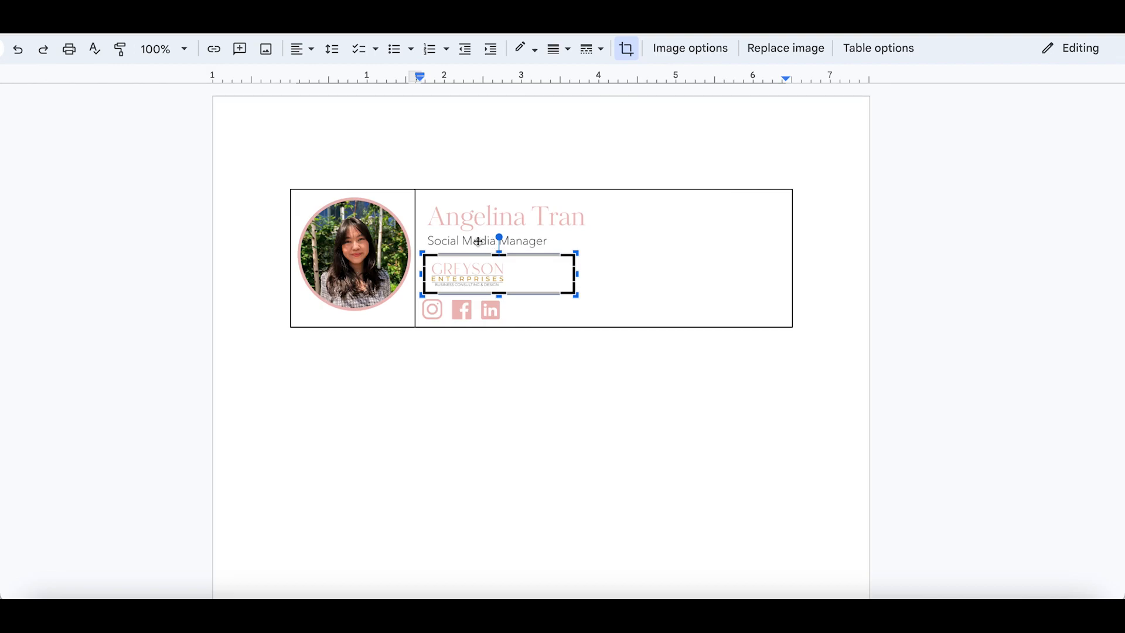
pyautogui.click(459, 374)
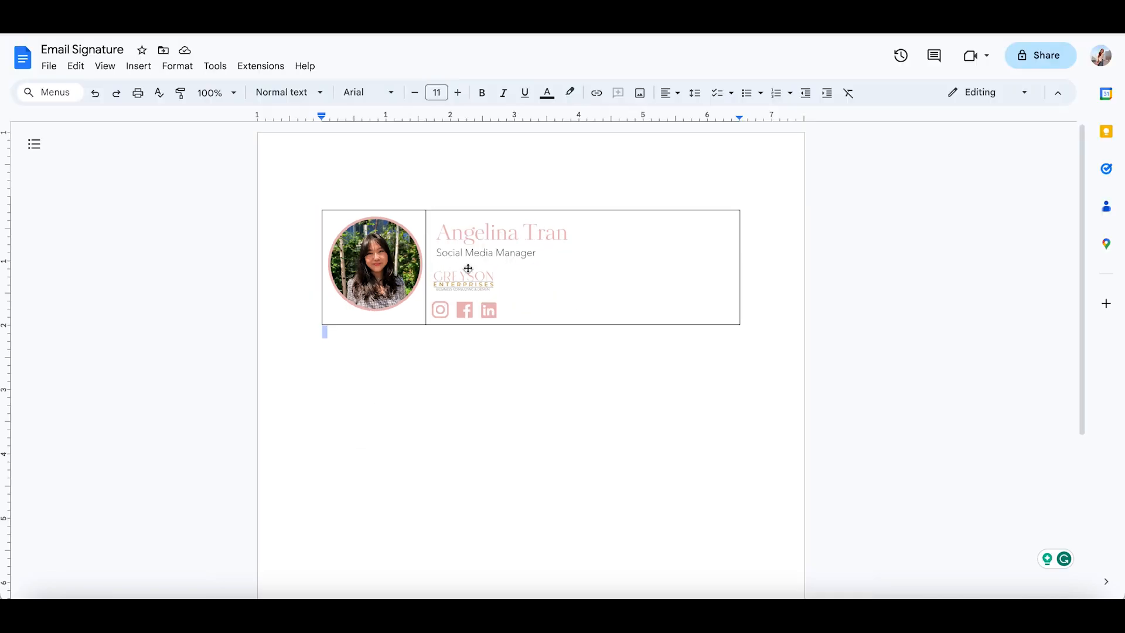
# Hide all borders of the signature table by reducing their width.
pyautogui.moveTo(568, 308); pyautogui.dragTo(283, 223)
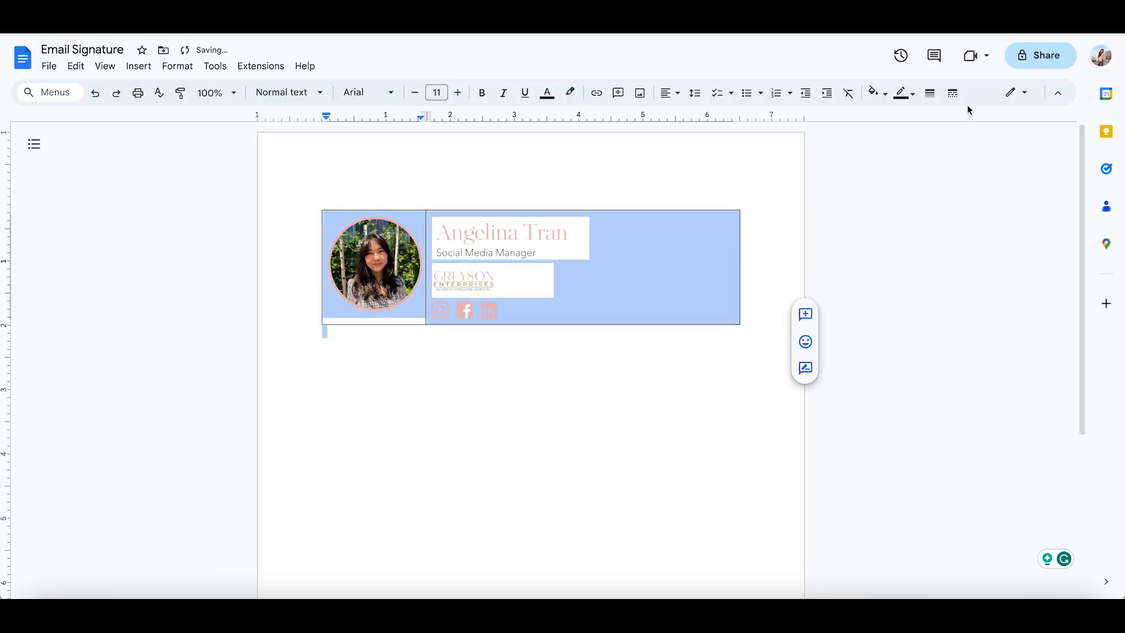
pyautogui.click(930, 93)
pyautogui.click(945, 116)
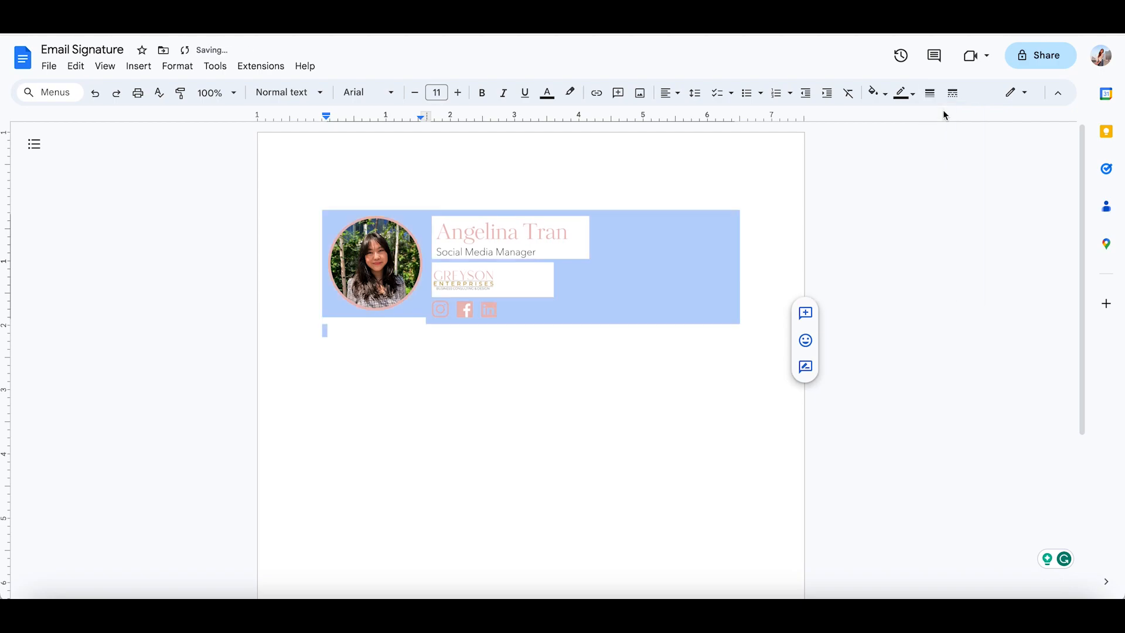
pyautogui.click(603, 371)
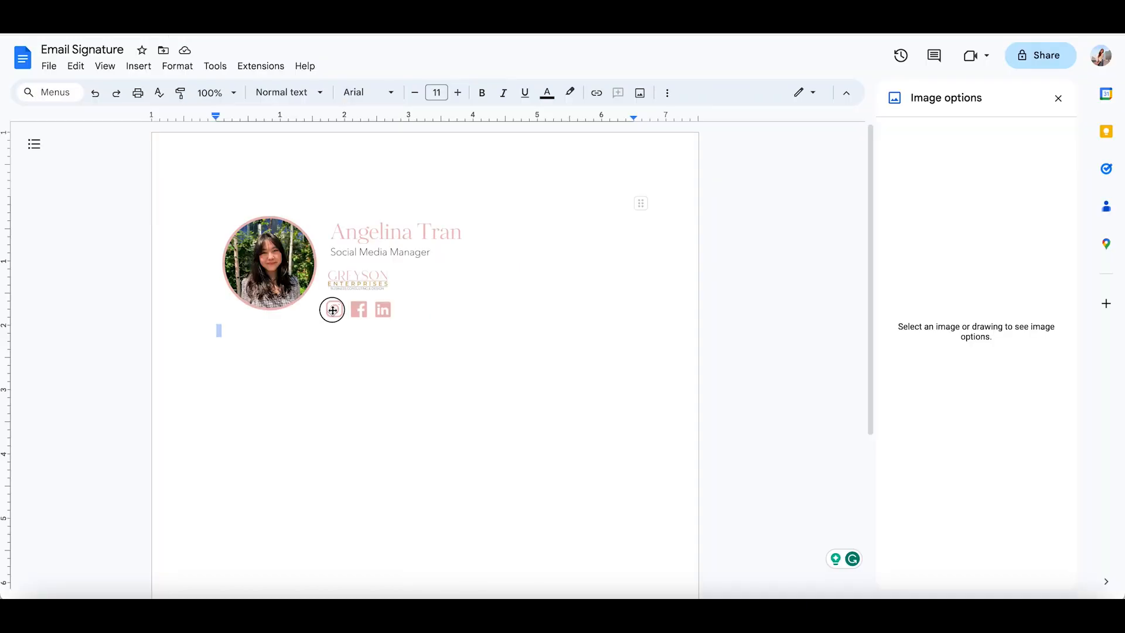
pyautogui.click(334, 309)
pyautogui.click(258, 92)
pyautogui.write('https://www.instagram.com/greysonenterprises/')
pyautogui.press('Return')
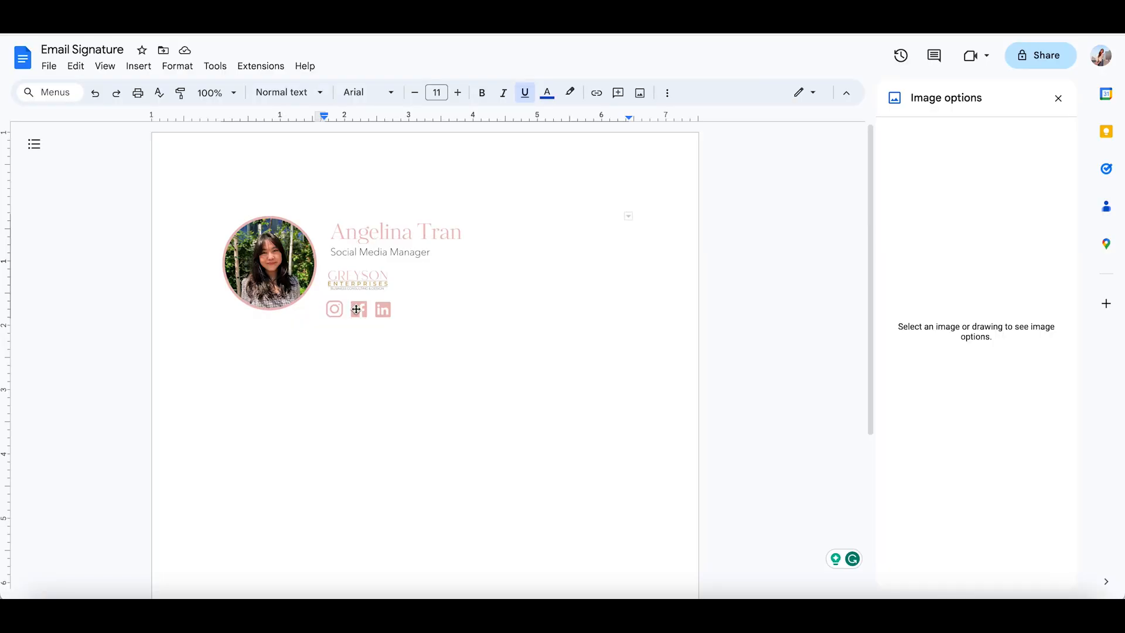
# Link the Facebook icon to the company's Facebook page.
pyautogui.click(356, 309)
pyautogui.hotkey('ctrl', 'k')
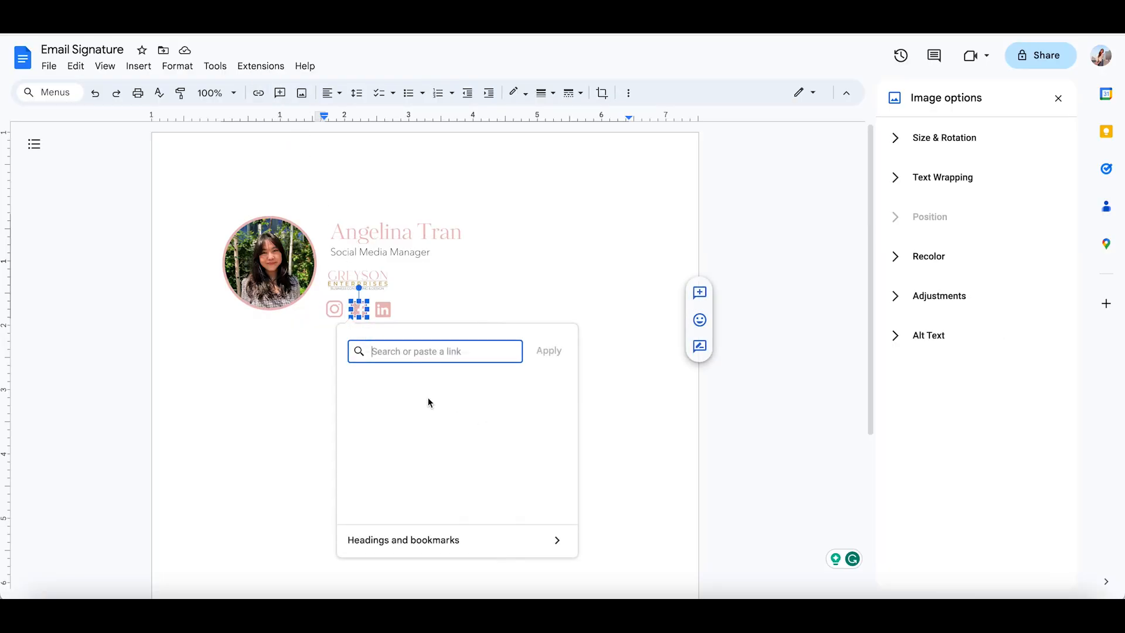
pyautogui.hotkey('ctrl', 'v')
pyautogui.press('Return')
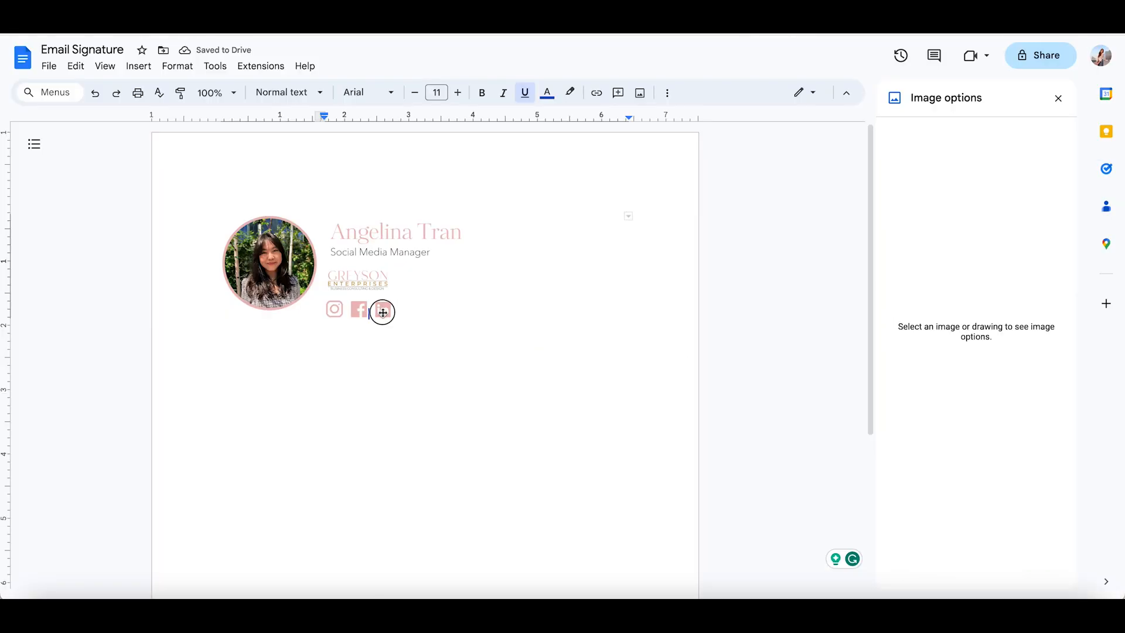
# Link the LinkedIn icon to the company's LinkedIn page.
pyautogui.click(383, 312)
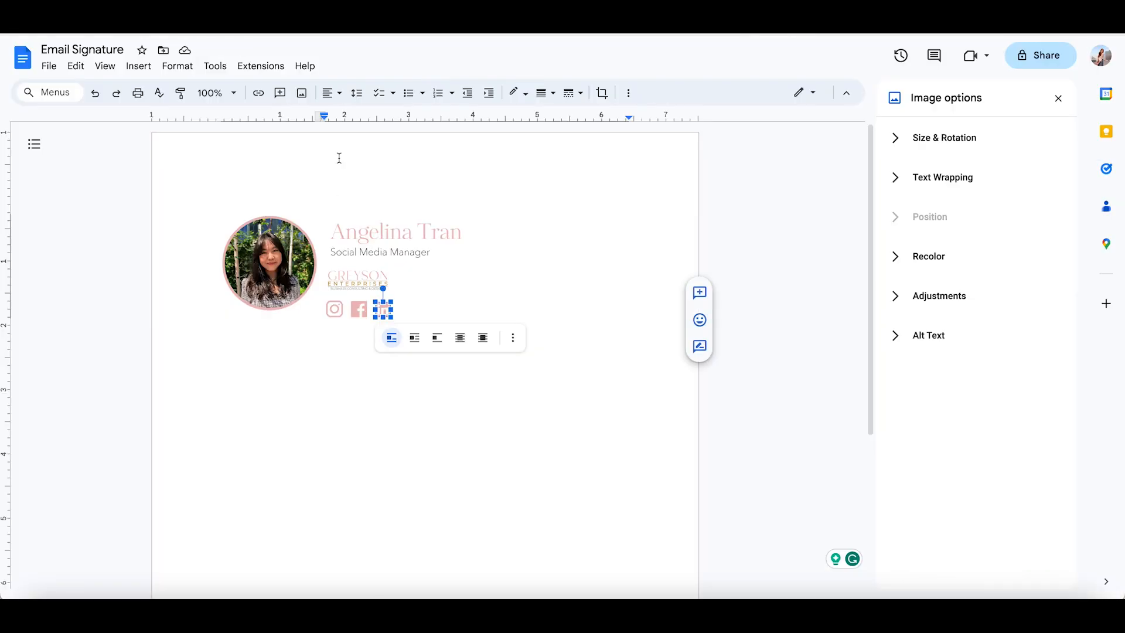
pyautogui.click(256, 94)
pyautogui.hotkey('ctrl', 'v')
pyautogui.click(572, 351)
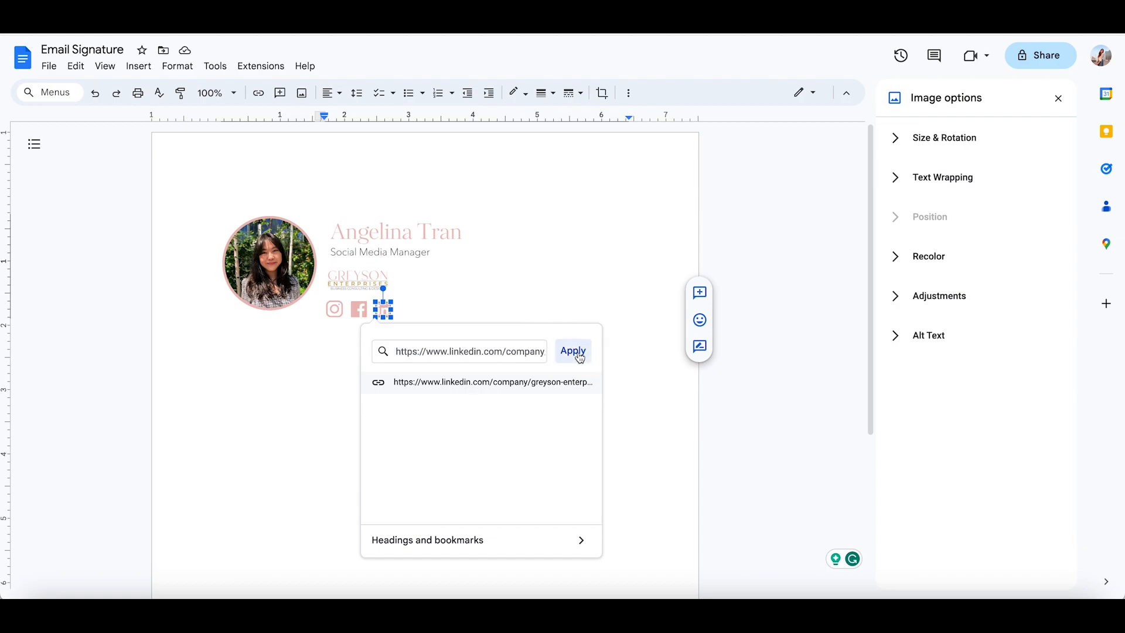
pyautogui.hotkey('ctrl', 'k')
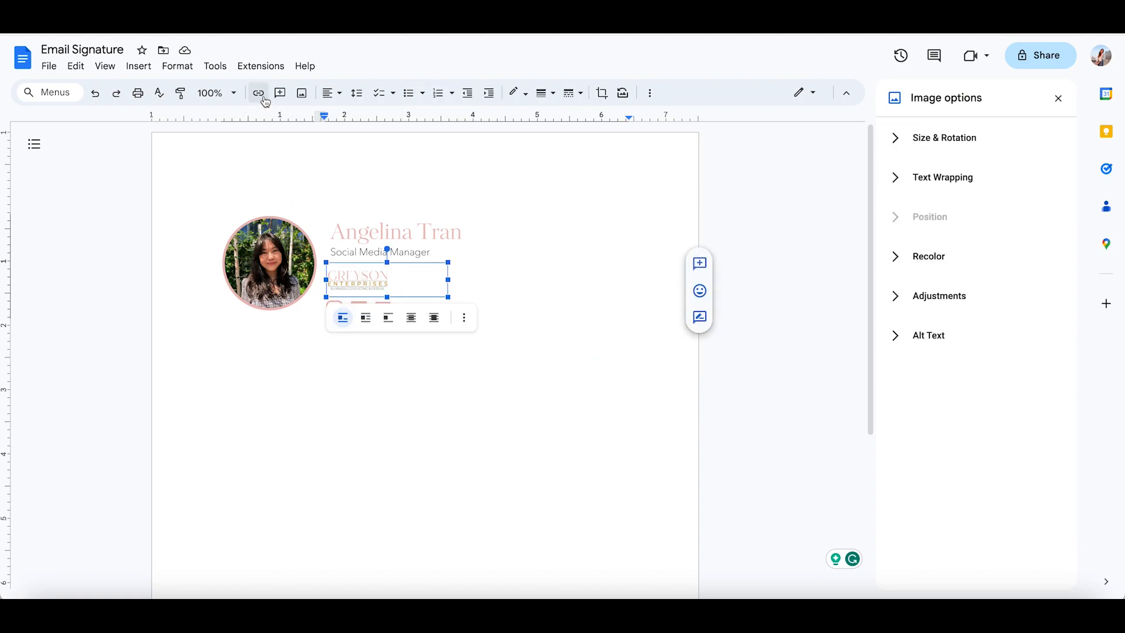
pyautogui.write('https://greysonenterprises.com/')
pyautogui.click(528, 329)
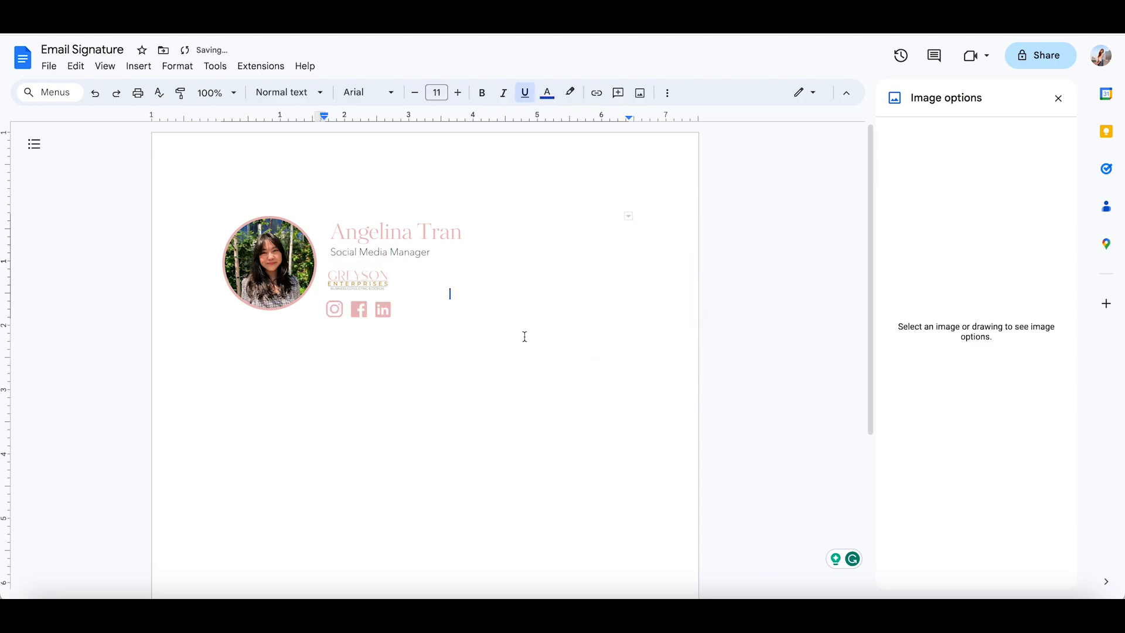
# Select the entire signature in the document, switch to Gmail and open its full settings.
pyautogui.hotkey('ctrl', 'a')
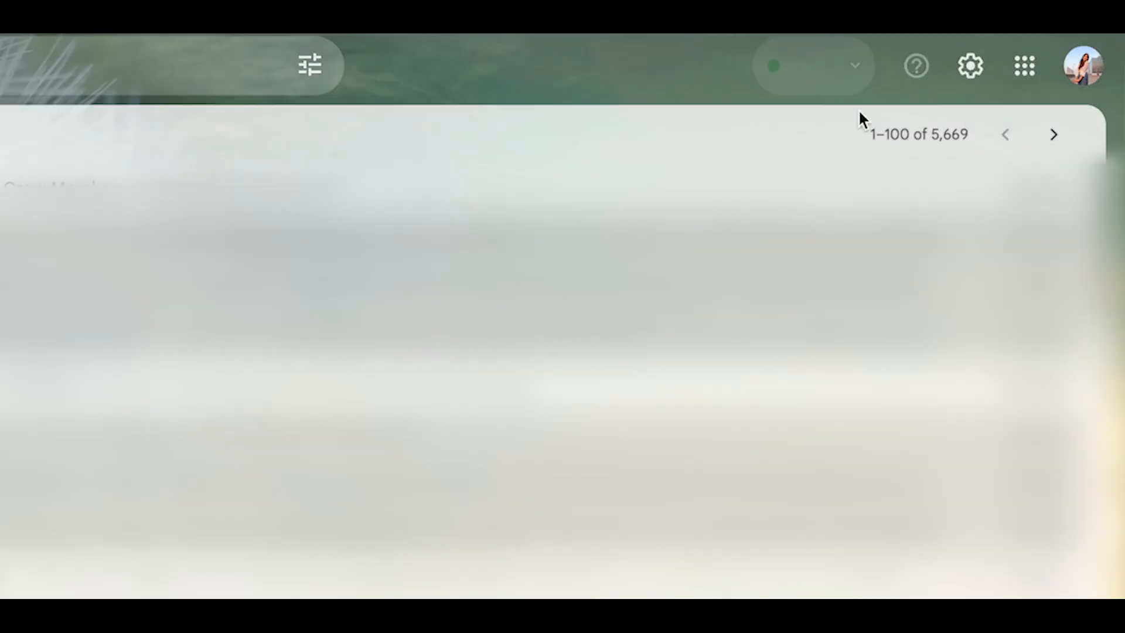
pyautogui.click(973, 66)
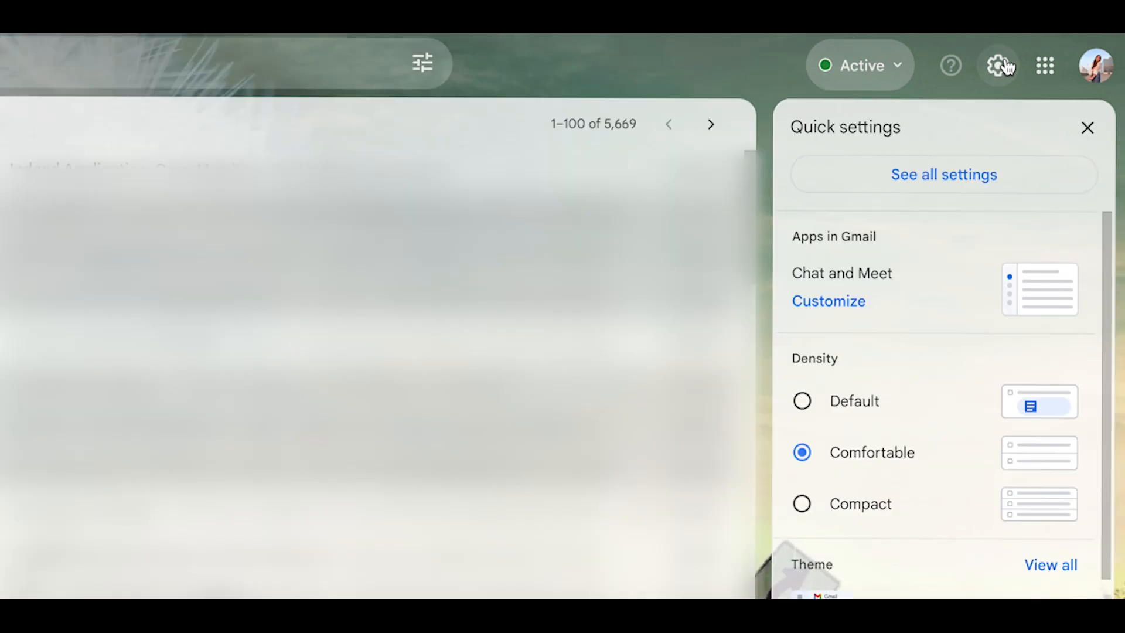
pyautogui.click(900, 187)
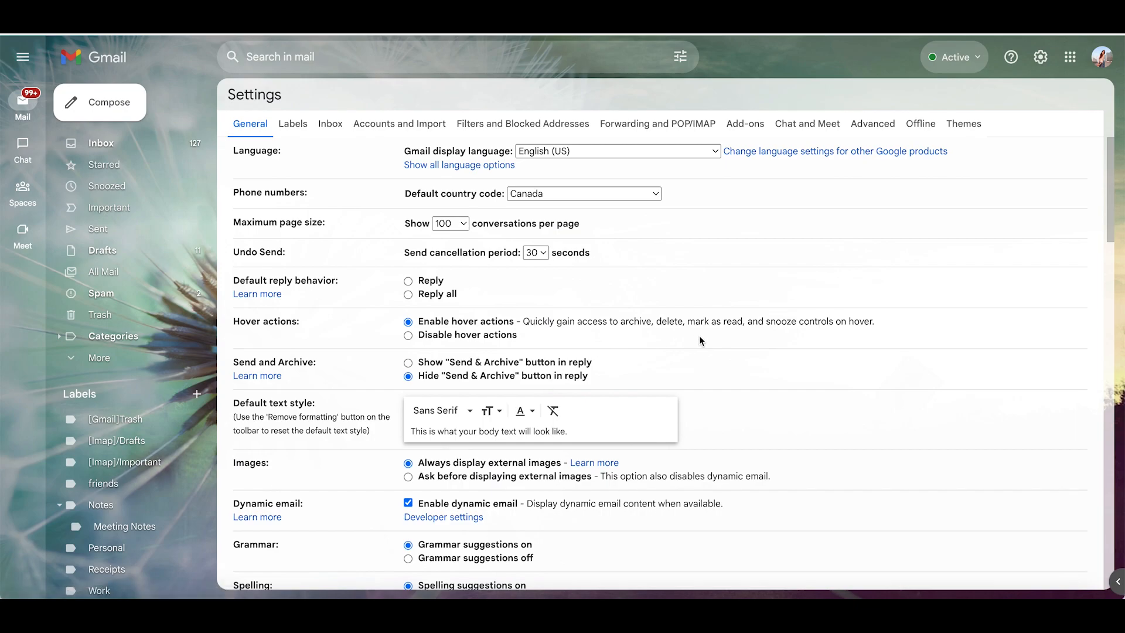
# Create a new email signature named Greyson Enterprises in the general settings.
pyautogui.scroll(-10, 699, 339)
pyautogui.scroll(-2, 700, 340)
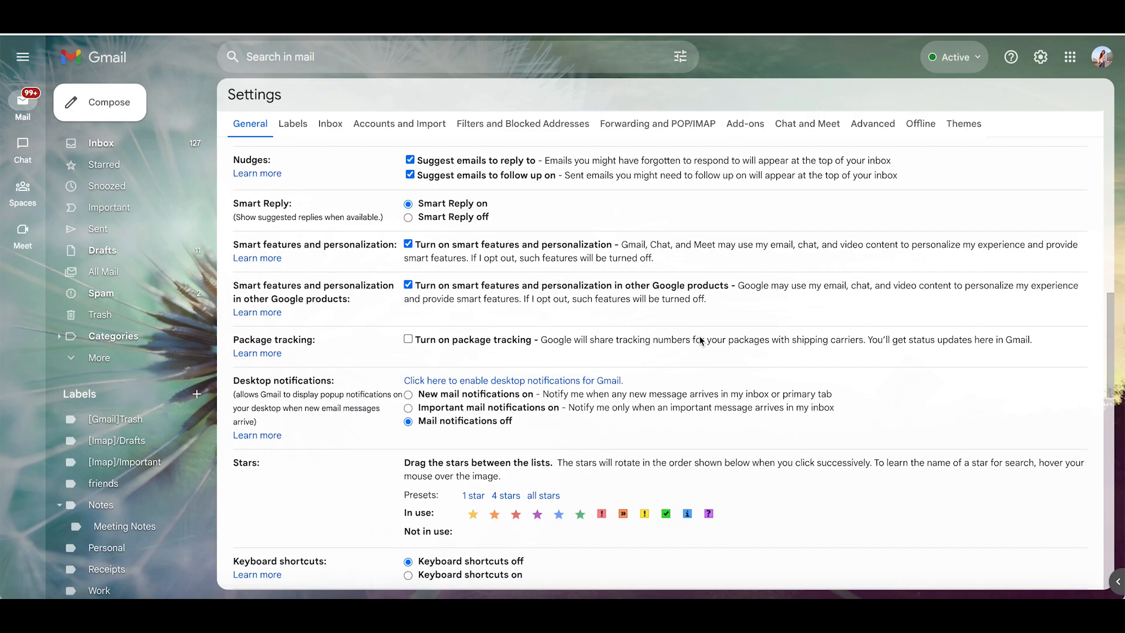
pyautogui.scroll(-8, 700, 340)
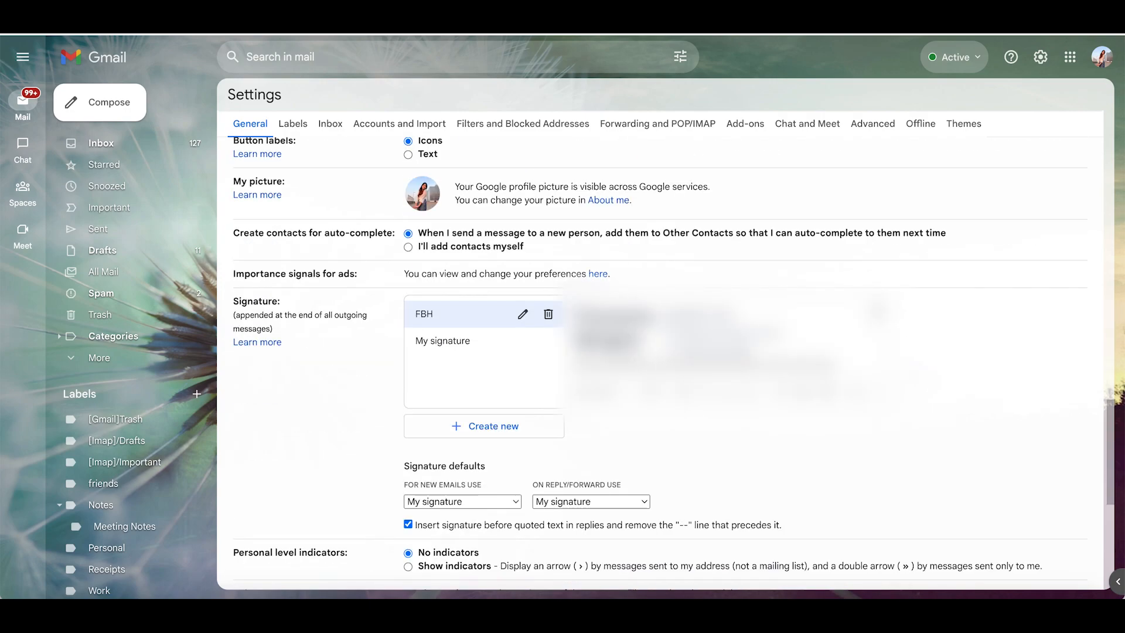
pyautogui.click(486, 426)
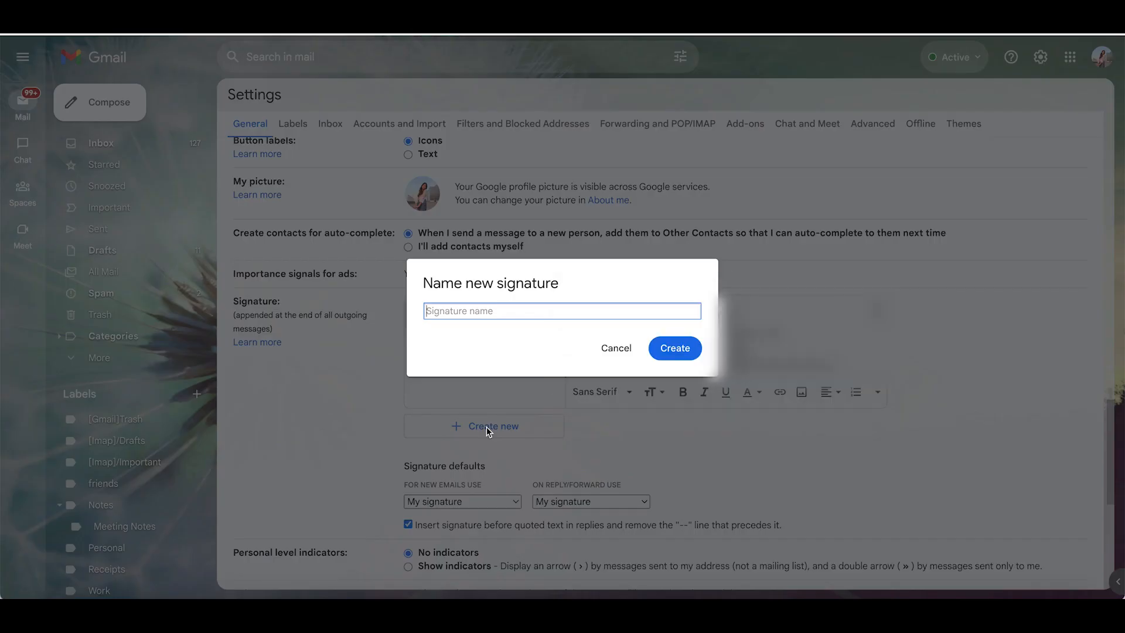
pyautogui.write('Greyson Enterprises')
pyautogui.press('Return')
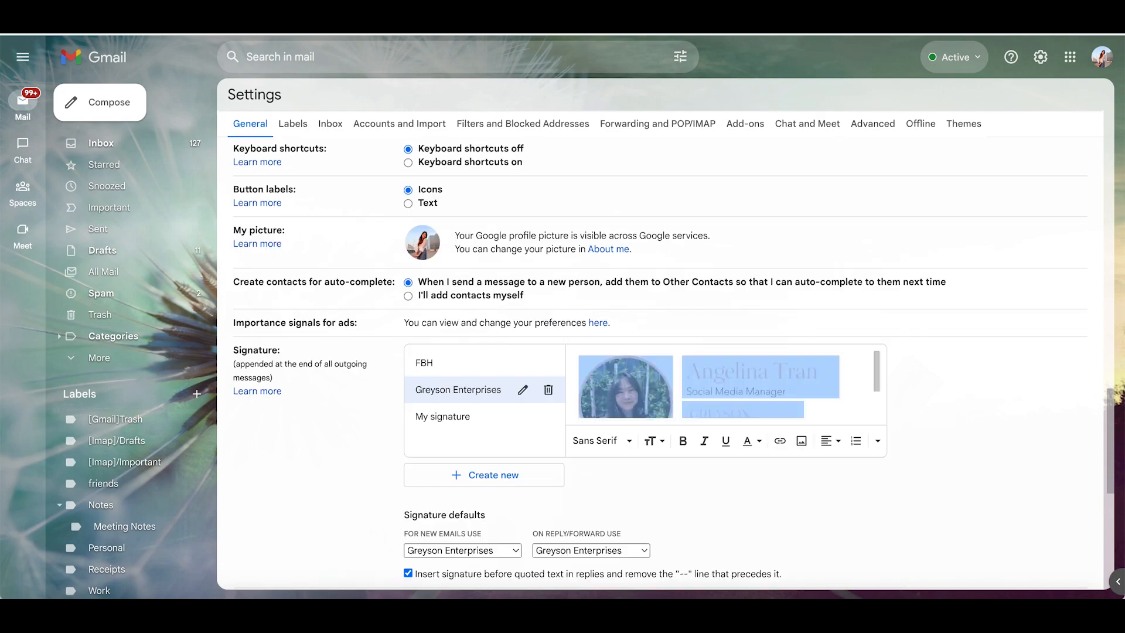
# Paste the copied signature design into the Greyson Enterprises signature and save the settings changes.
pyautogui.hotkey('ctrl', 'v')
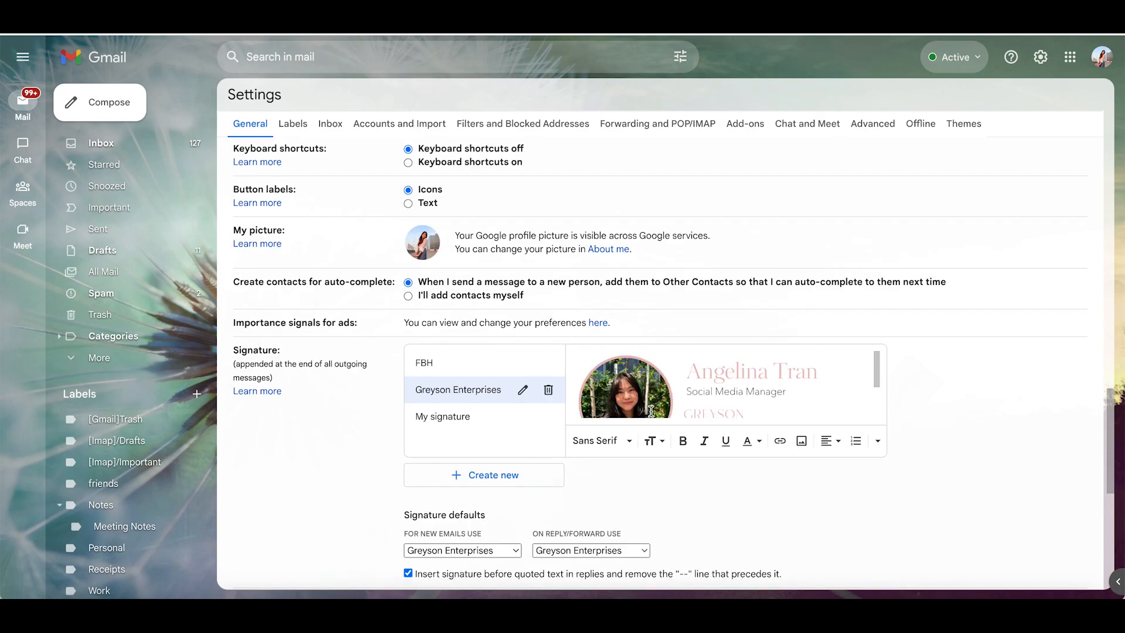
pyautogui.scroll(-7, 644, 439)
pyautogui.click(623, 518)
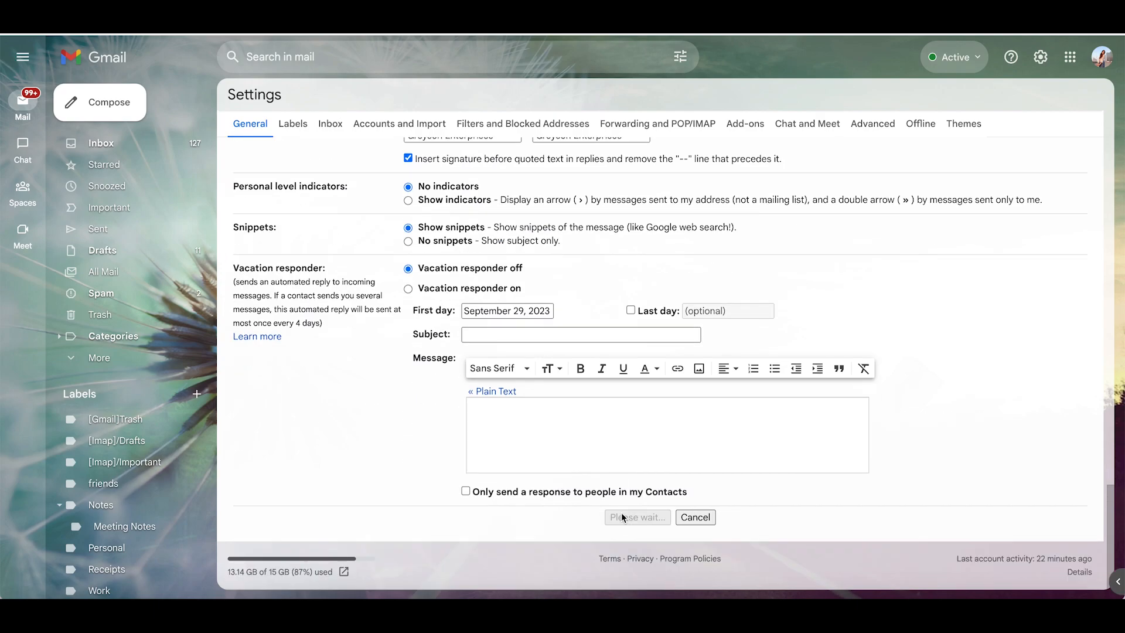
# Compose a test message to your own address with the subject Email Signature and send it.
pyautogui.click(117, 105)
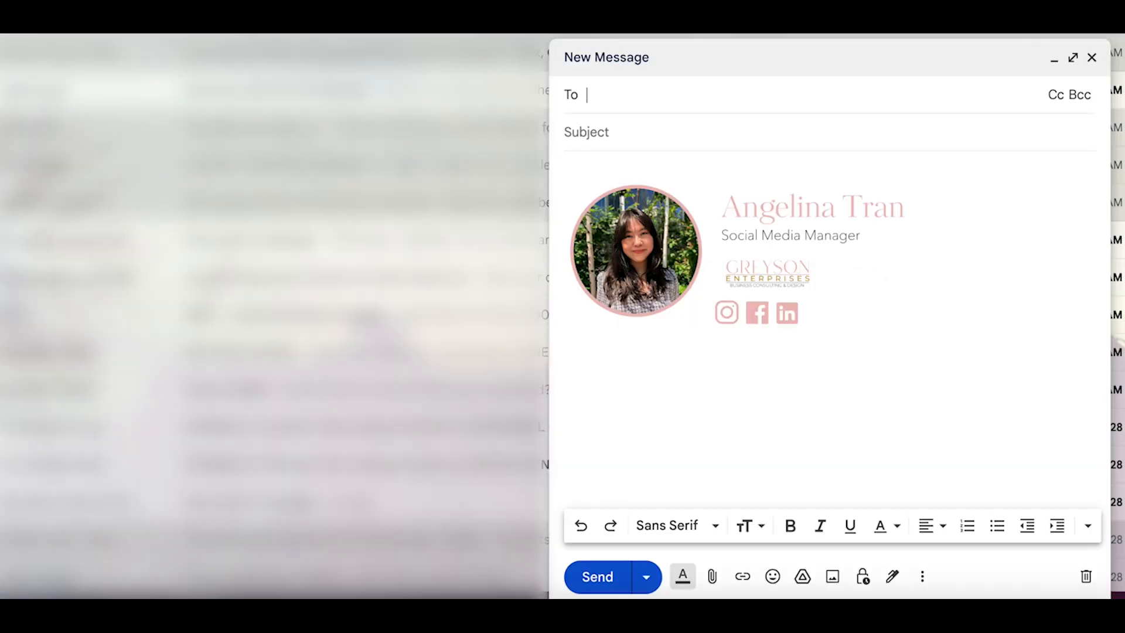
pyautogui.write('ang')
pyautogui.click(679, 143)
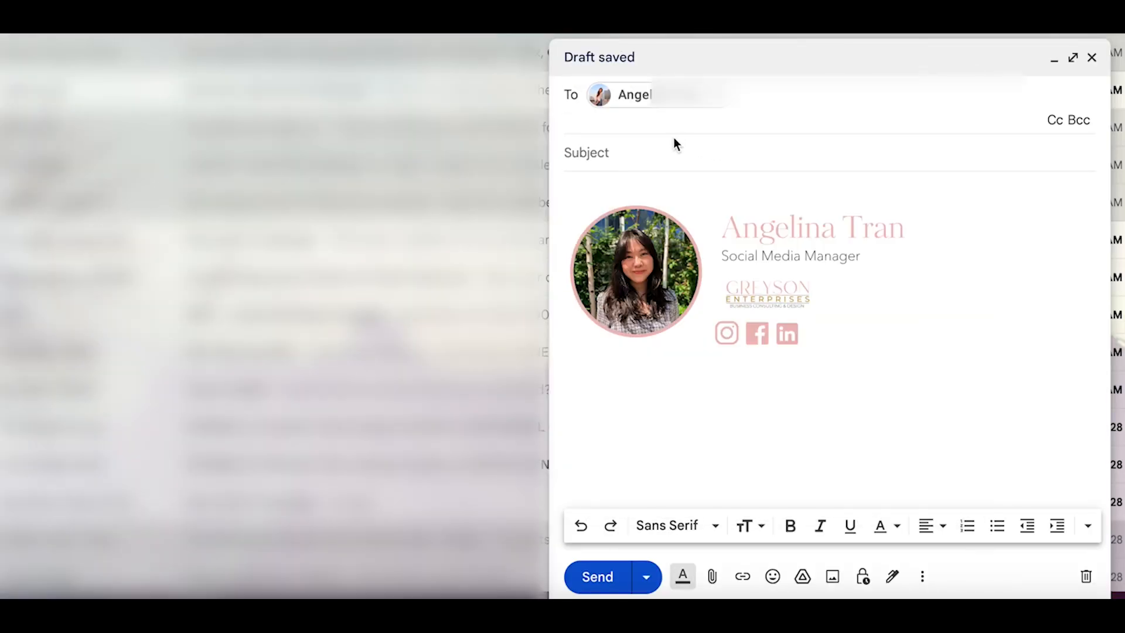
pyautogui.click(664, 151)
pyautogui.write('Emali')
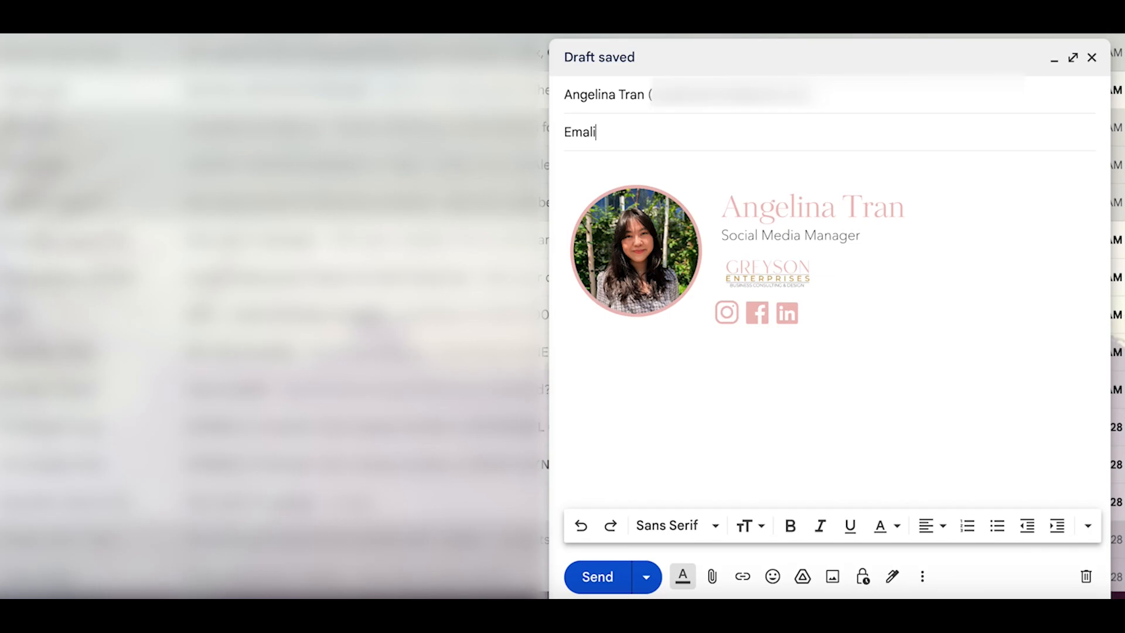
pyautogui.write('il Signature')
pyautogui.click(597, 578)
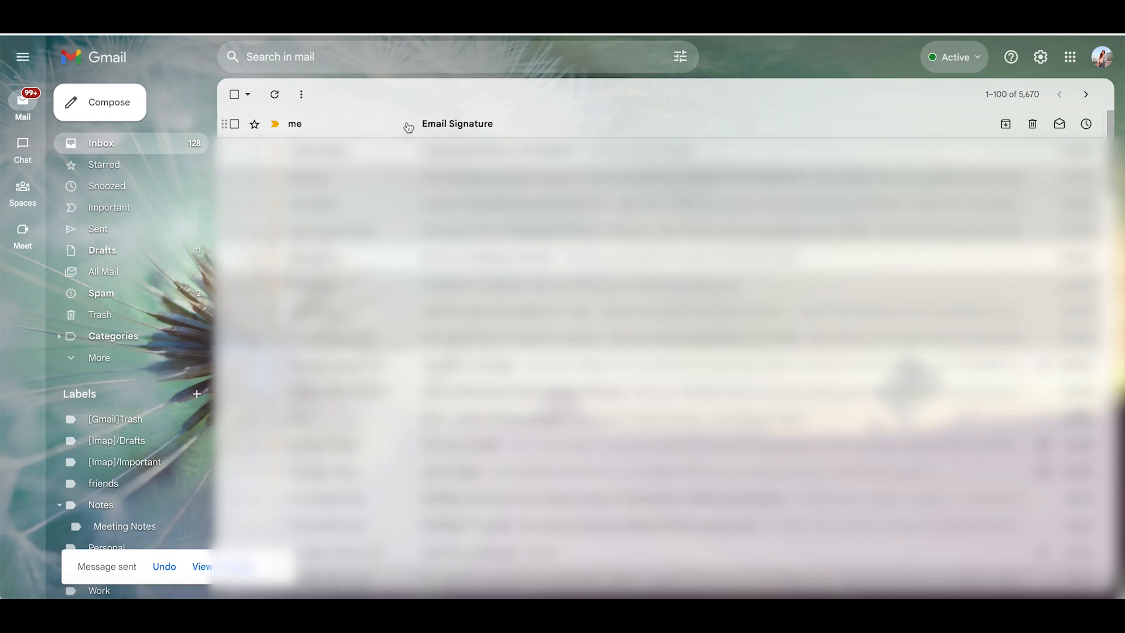
# Open the received Email Signature message and test the links on the company logo and the Instagram icon.
pyautogui.click(384, 129)
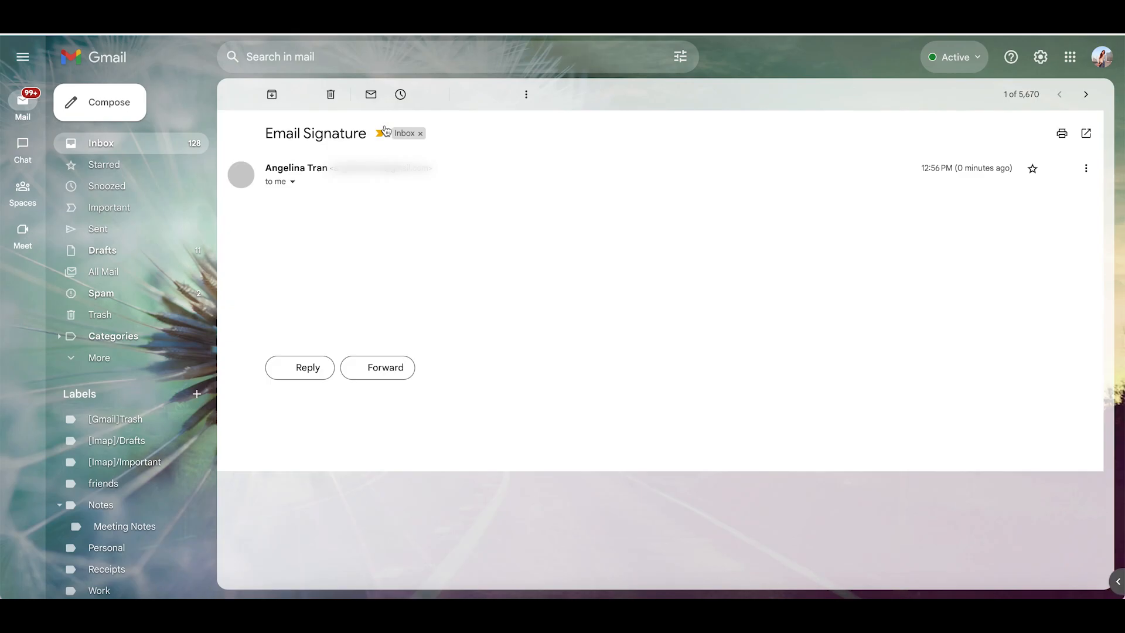
pyautogui.click(412, 281)
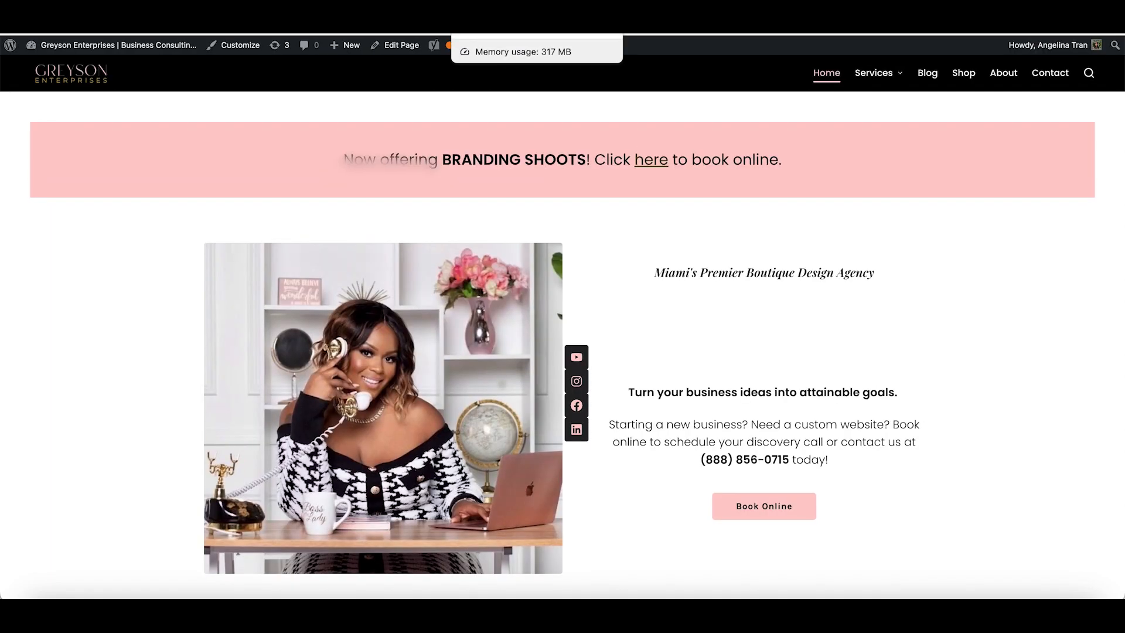
pyautogui.scroll(-6, 532, 247)
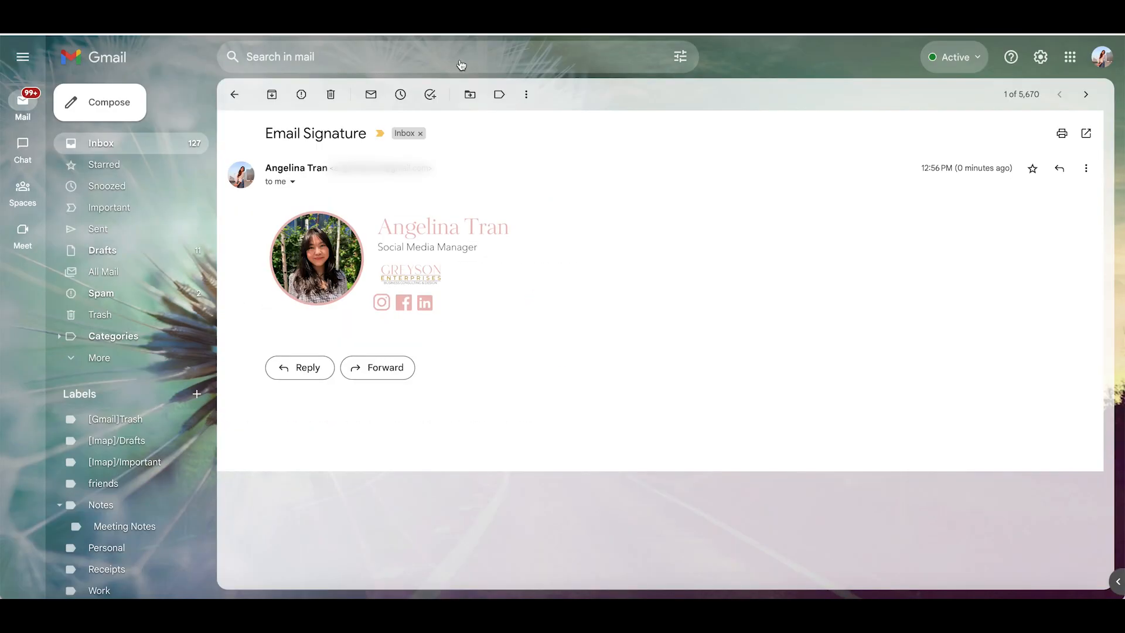
pyautogui.click(384, 308)
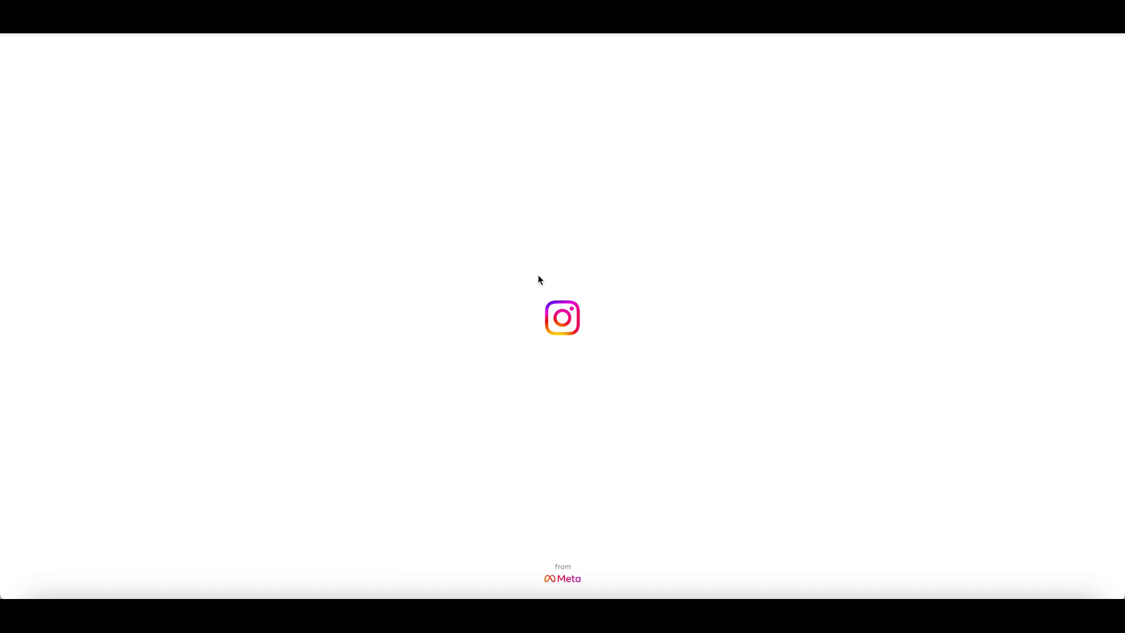